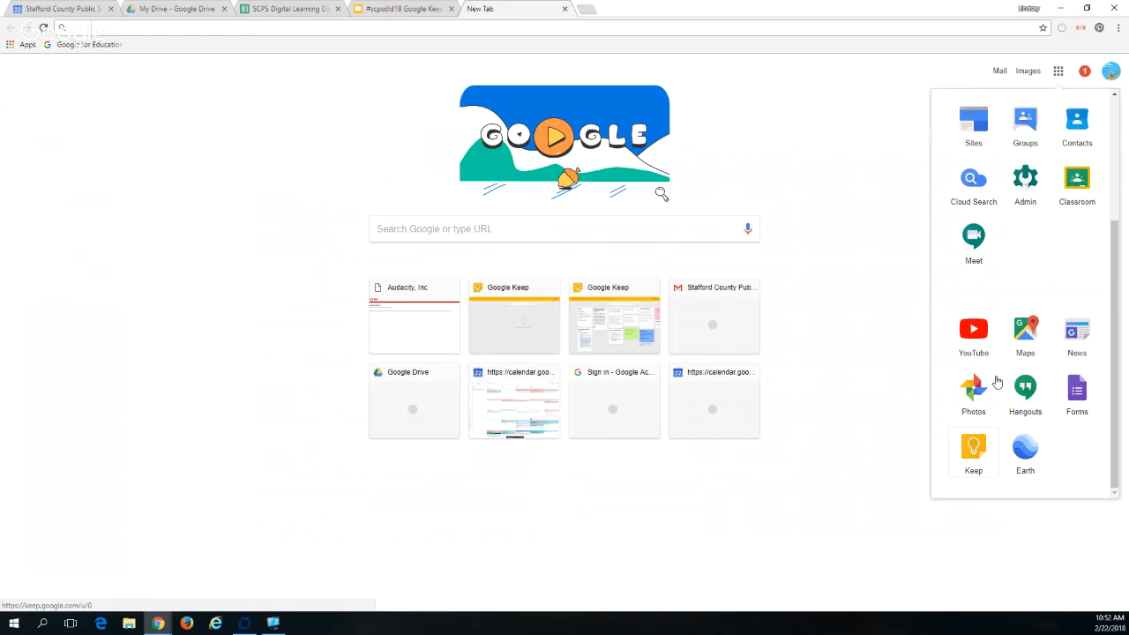
Switch to the other signed-in Google account and open Google Keep from it
{"action": "left_click", "coordinate": [1111, 72]}
{"action": "left_click", "coordinate": [1069, 209]}
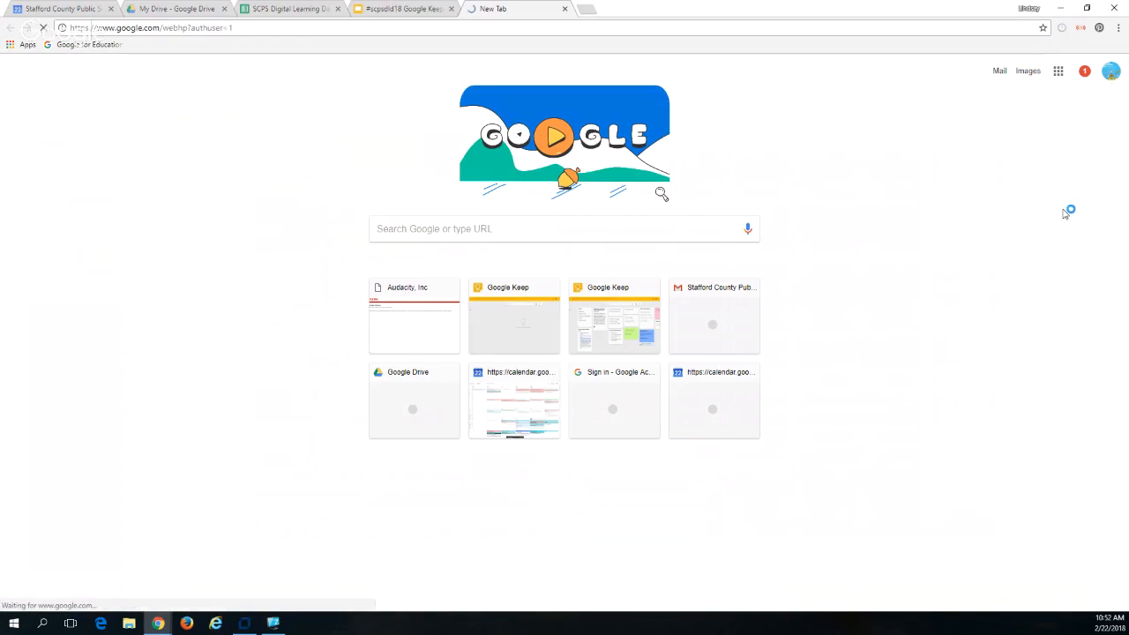
{"action": "left_click", "coordinate": [1049, 71]}
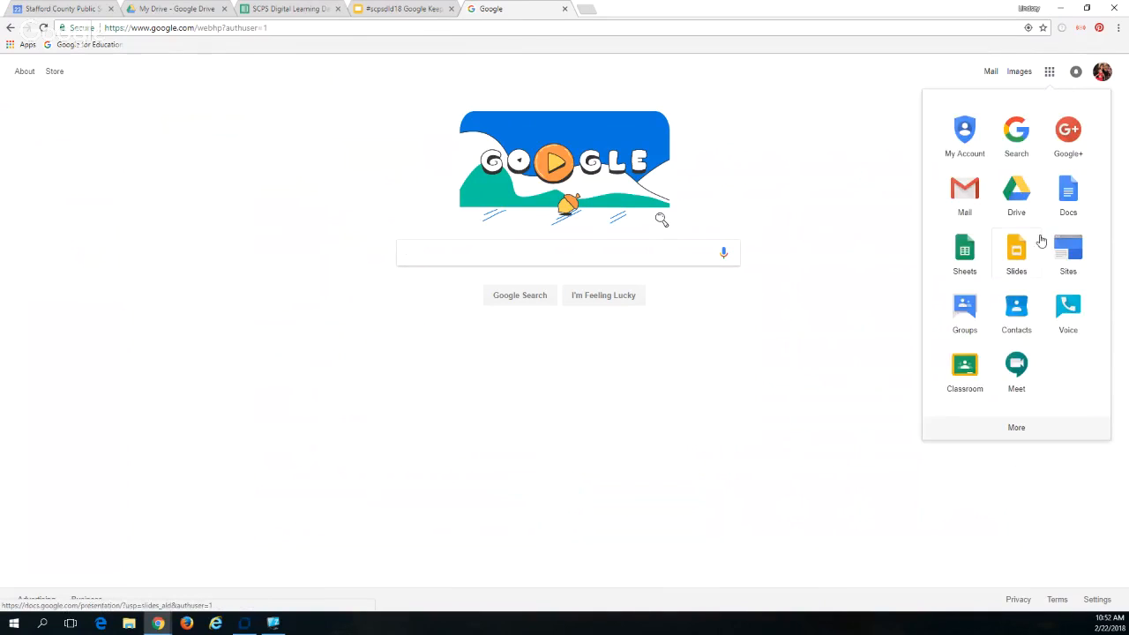
{"action": "scroll", "coordinate": [1032, 256], "scroll_direction": "down", "scroll_amount": 3}
{"action": "scroll", "coordinate": [1011, 292], "scroll_direction": "down", "scroll_amount": 2}
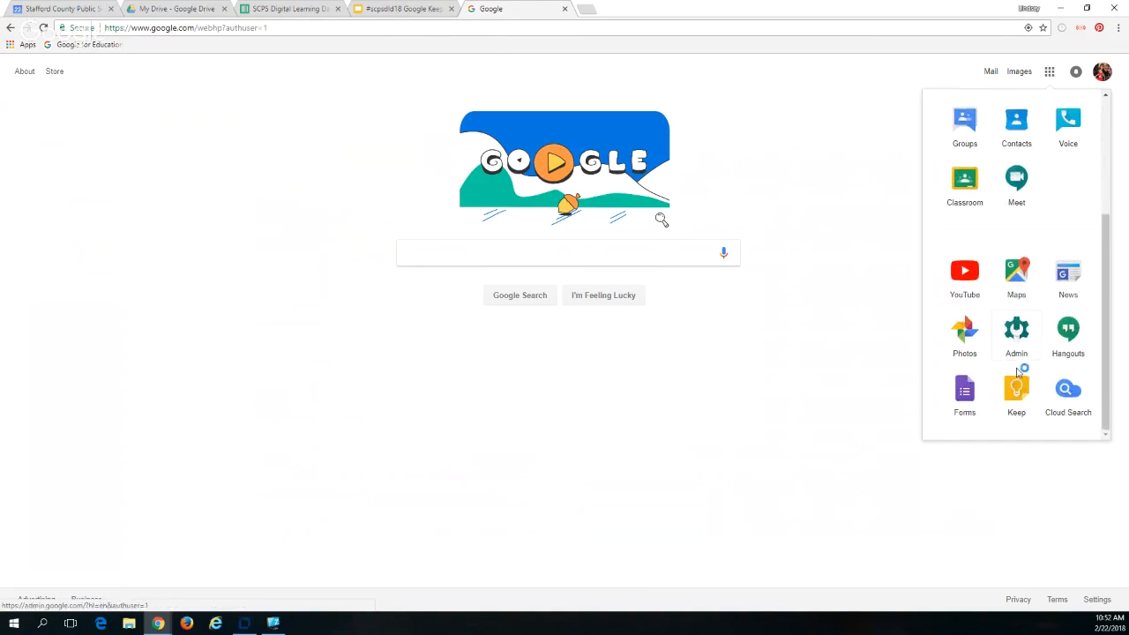
{"action": "left_click", "coordinate": [1014, 400]}
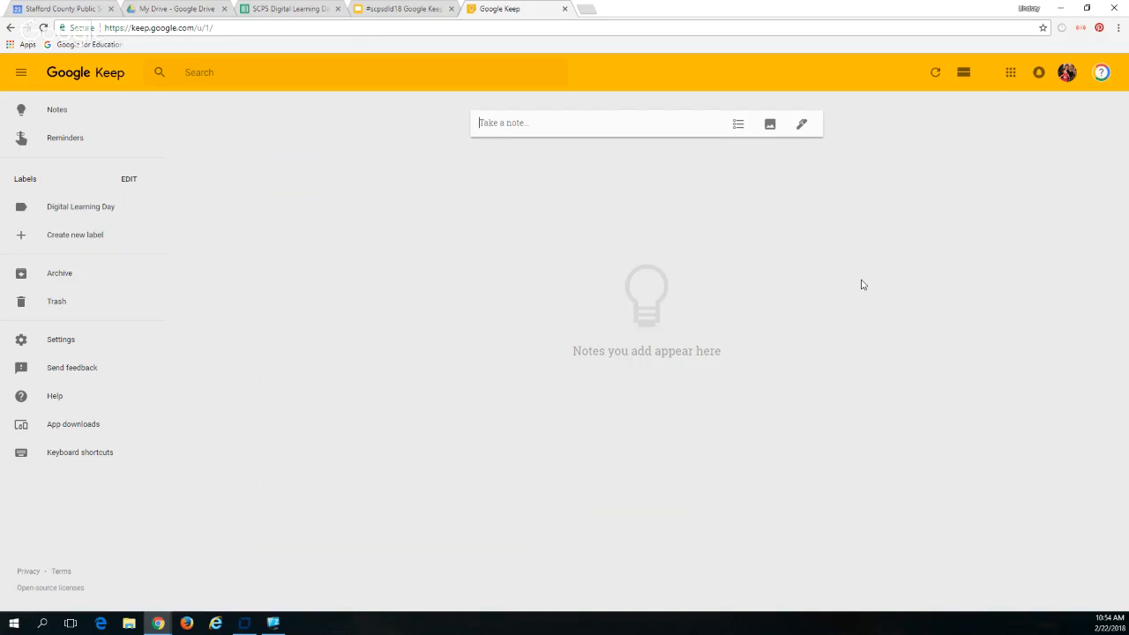
Create a text note titled "Digital Learning Day" with the text "Don't forget Google Keep session"
{"action": "left_click", "coordinate": [612, 129]}
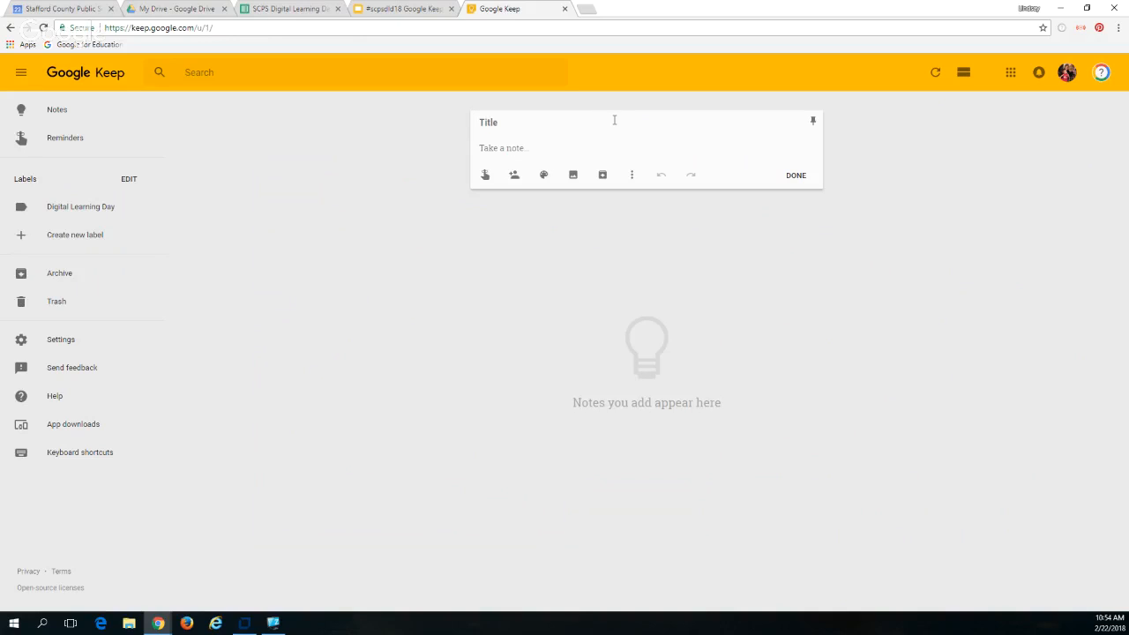
{"action": "left_click", "coordinate": [614, 120]}
{"action": "type", "text": "Digital "}
{"action": "type", "text": "Learning"}
{"action": "type", "text": " Da"}
{"action": "type", "text": "Do"}
{"action": "type", "text": "n'"}
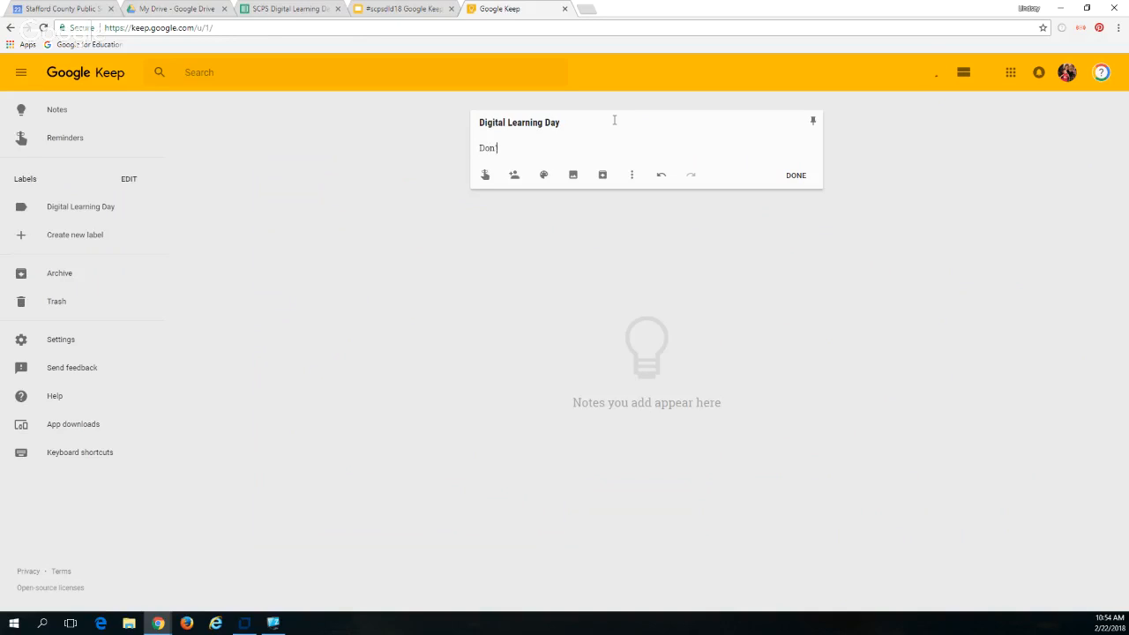
{"action": "type", "text": "t forget Google Keep session"}
{"action": "left_click", "coordinate": [794, 176]}
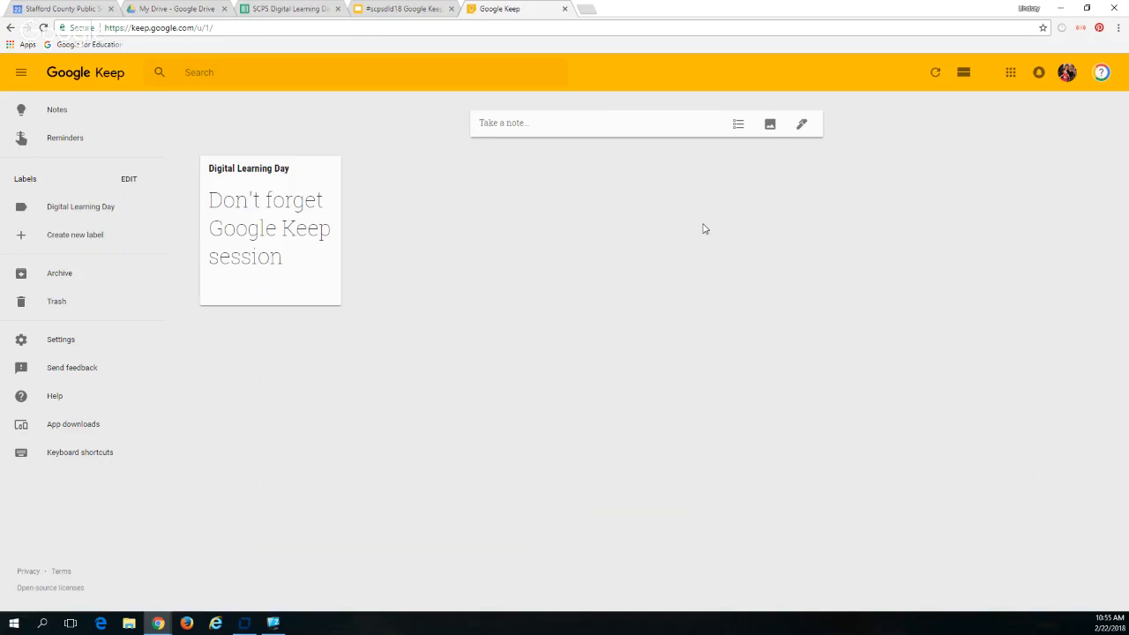
Start a new checklist note and title it "To Do"
{"action": "left_click", "coordinate": [555, 130]}
{"action": "left_click", "coordinate": [738, 127]}
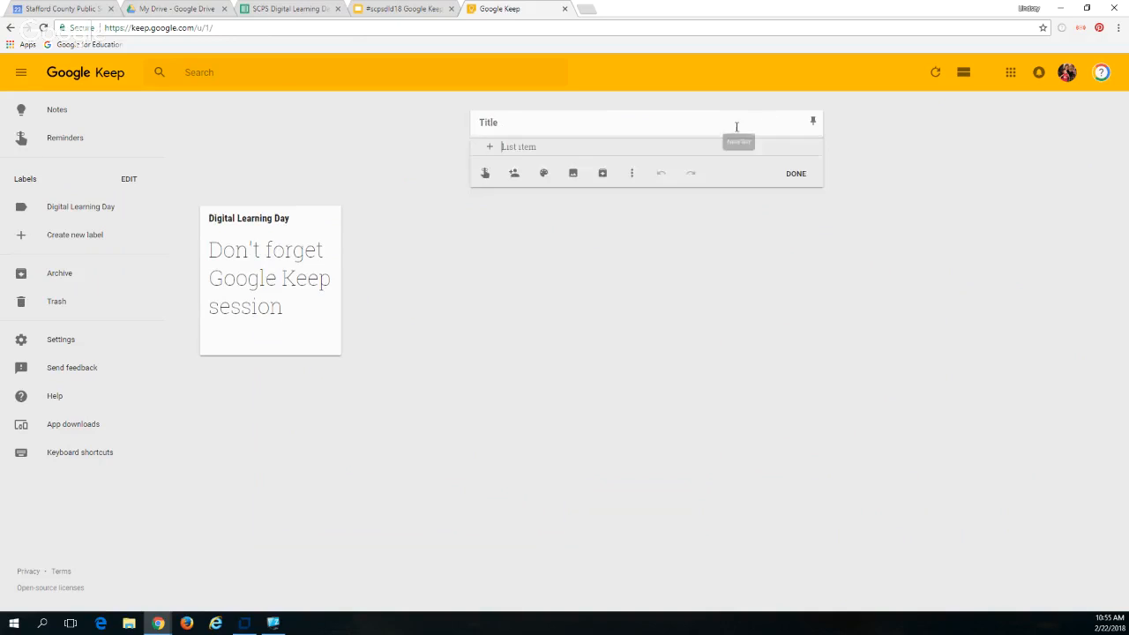
{"action": "left_click", "coordinate": [734, 127]}
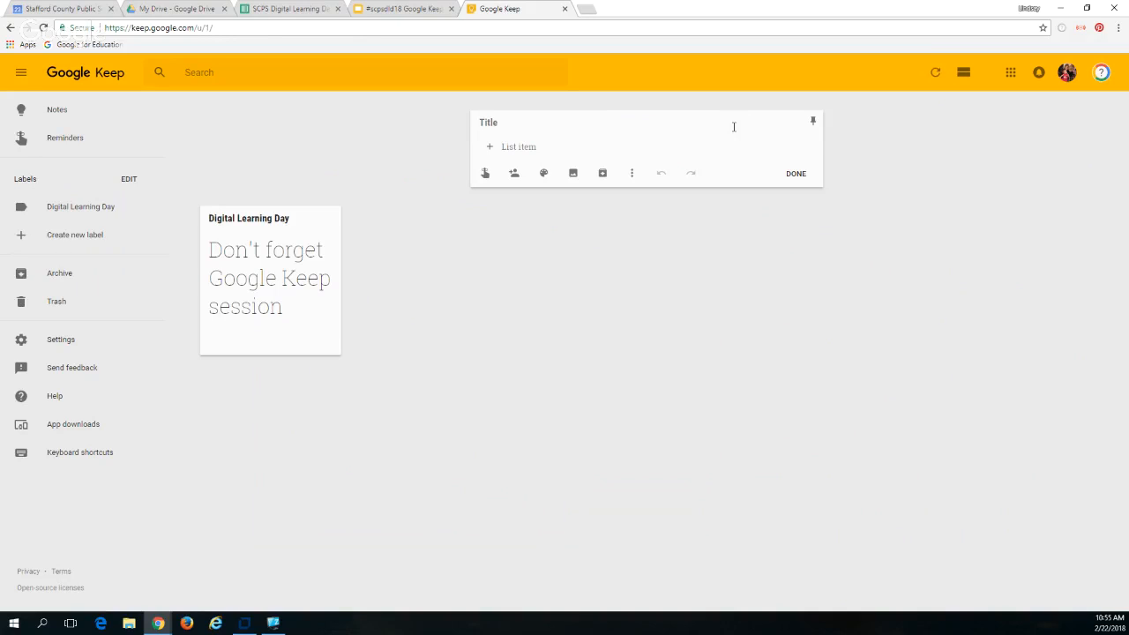
{"action": "type", "text": "To Do"}
{"action": "key", "text": "Return"}
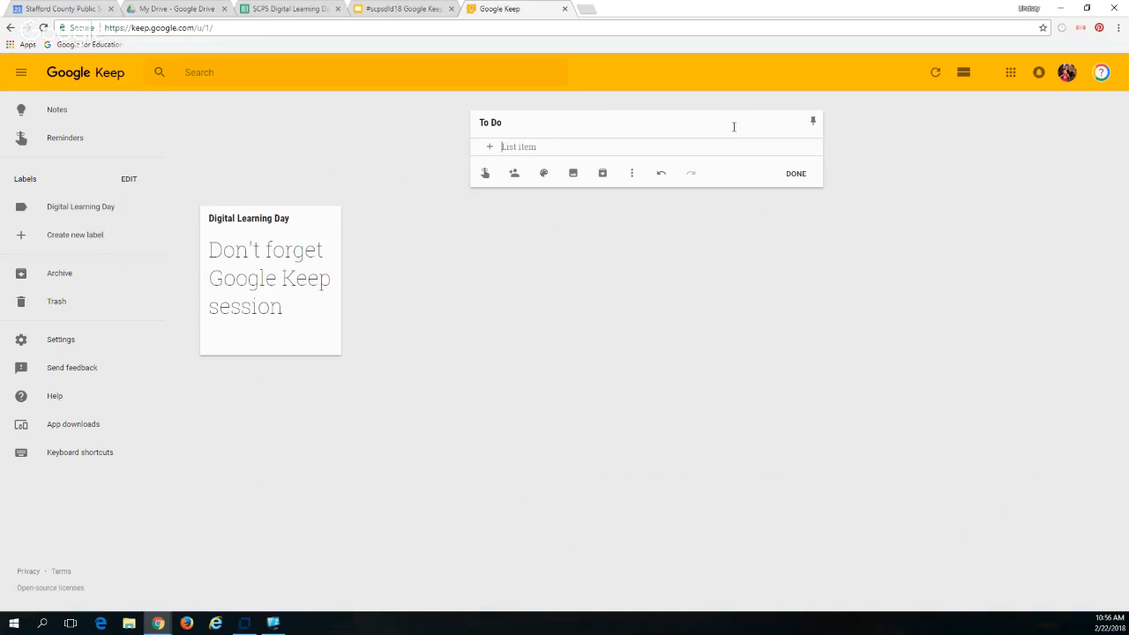
Add the items "do laundry", "cook dinner" and "grade papers" to the To Do list and save it
{"action": "type", "text": "do lau"}
{"action": "type", "text": "ndry"}
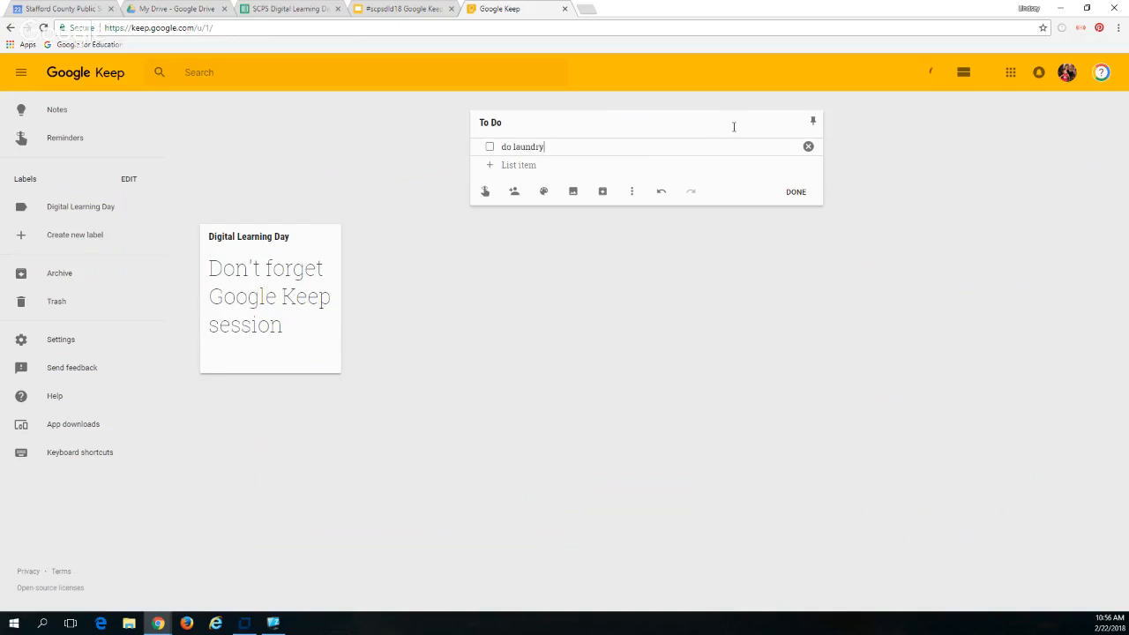
{"action": "key", "text": "Return"}
{"action": "type", "text": "cook dinner"}
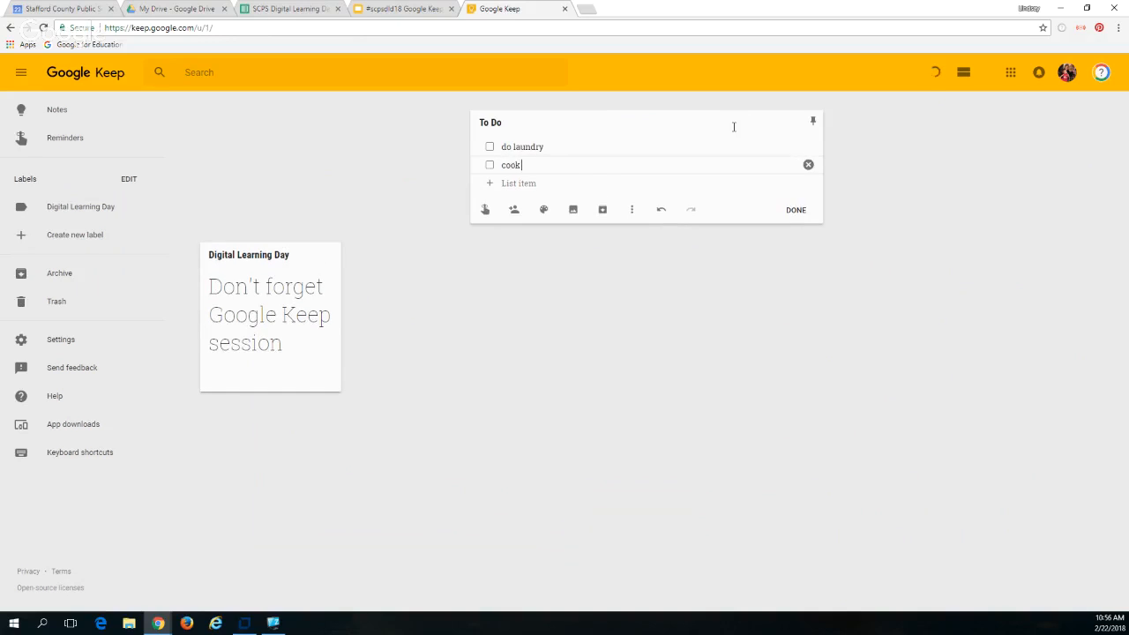
{"action": "key", "text": "Return"}
{"action": "type", "text": "grade"}
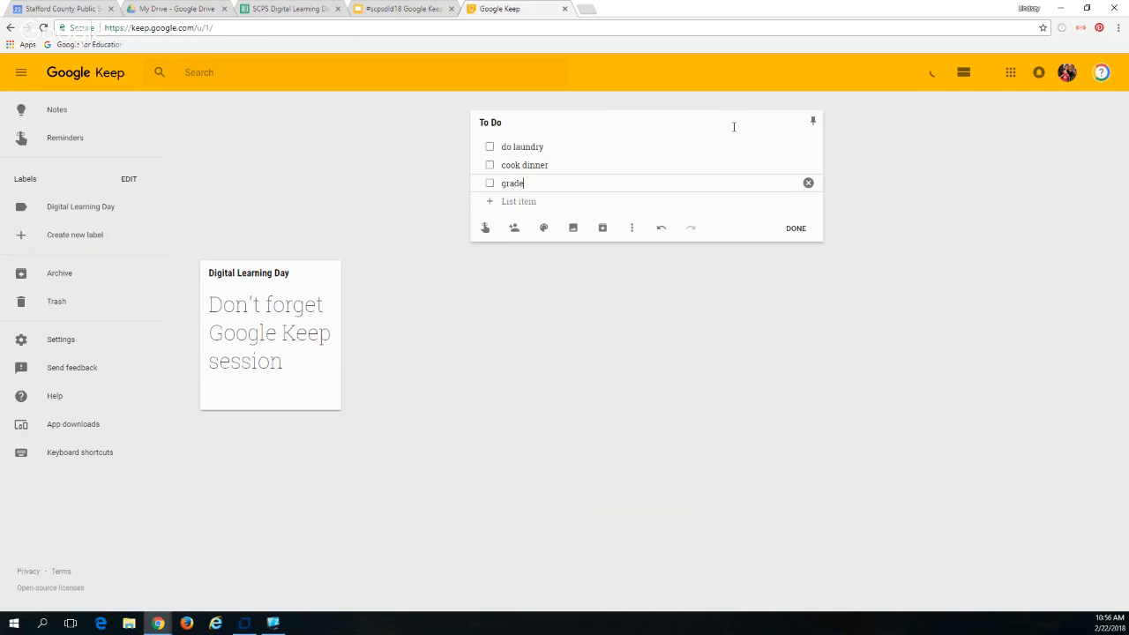
{"action": "type", "text": " papers"}
{"action": "left_click", "coordinate": [795, 228]}
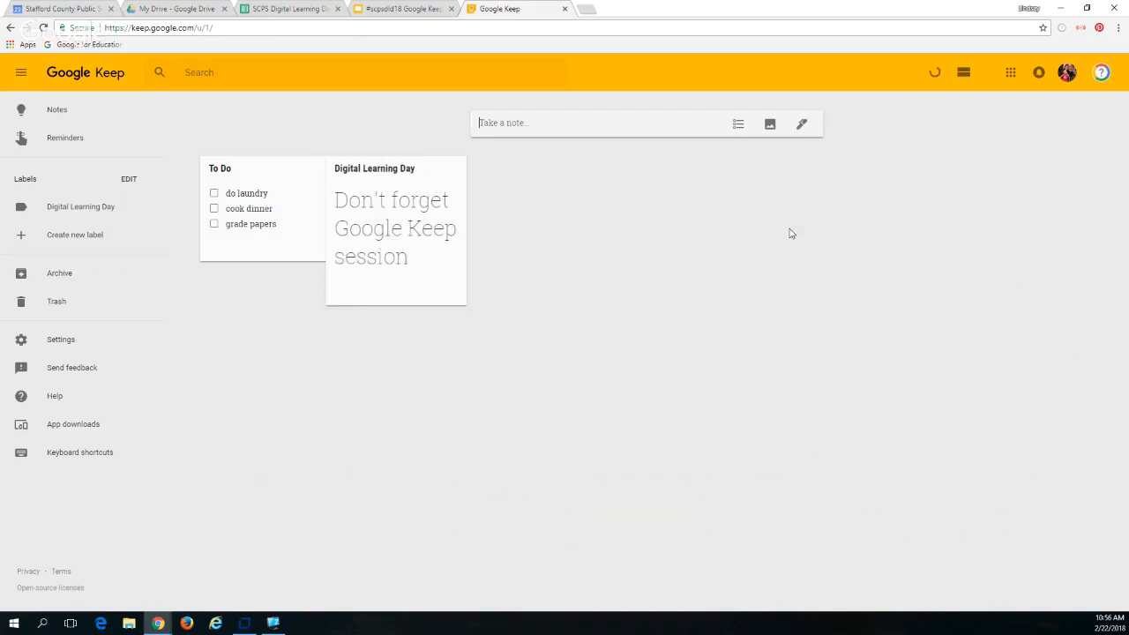
Mark "do laundry" as completed in the To Do note
{"action": "left_click", "coordinate": [309, 281]}
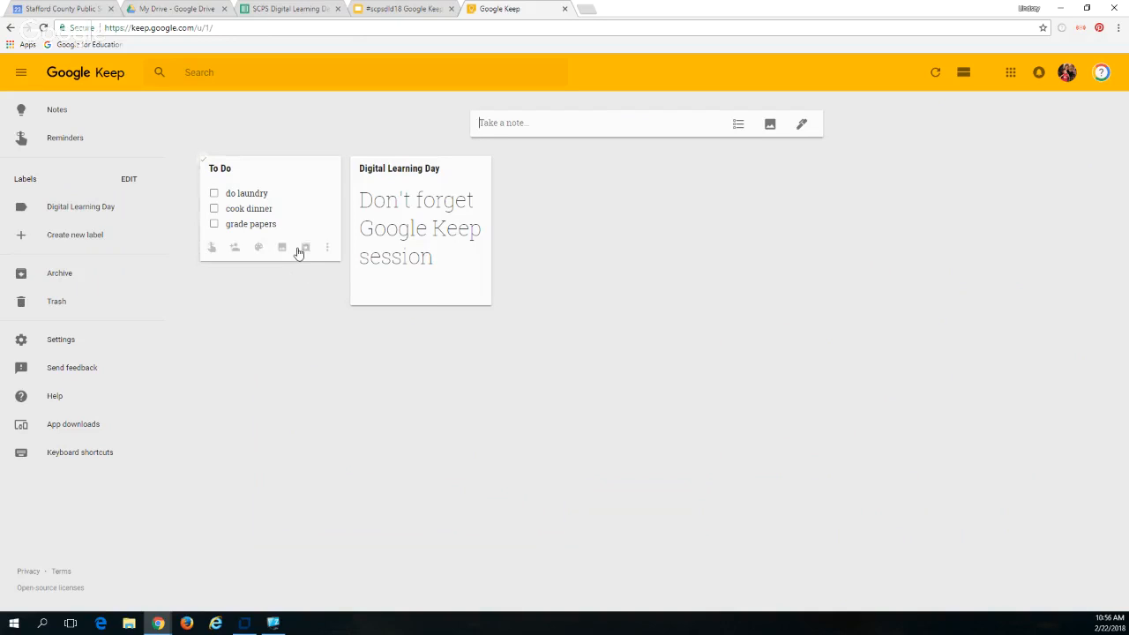
{"action": "left_click", "coordinate": [213, 194]}
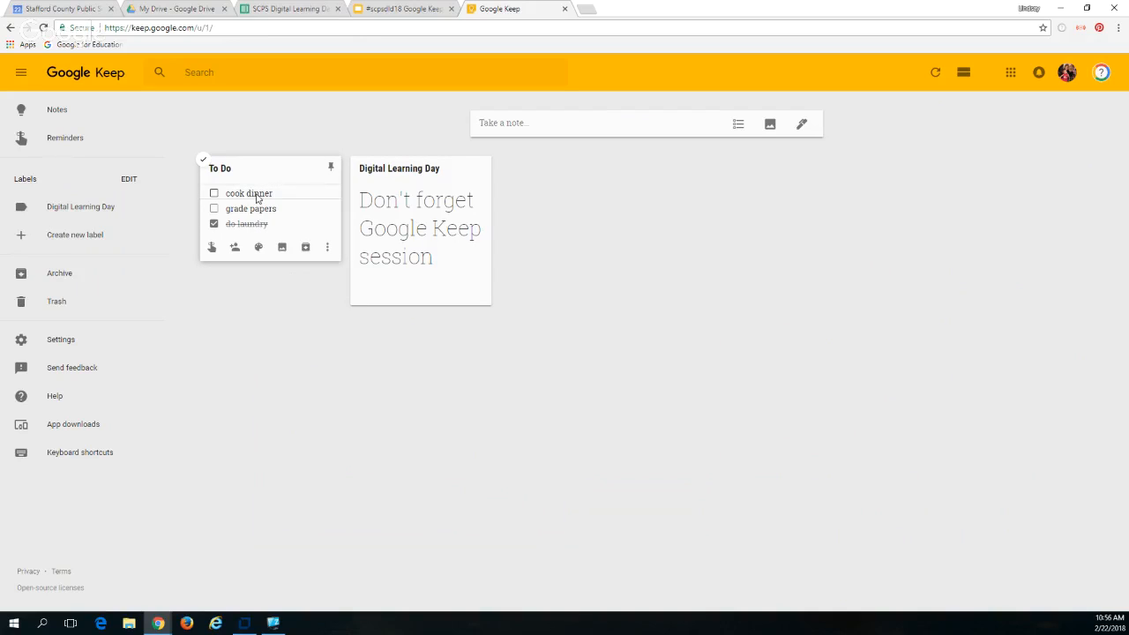
Create a new image note from the "Digital Learning Day" JPG file
{"action": "left_click", "coordinate": [770, 124]}
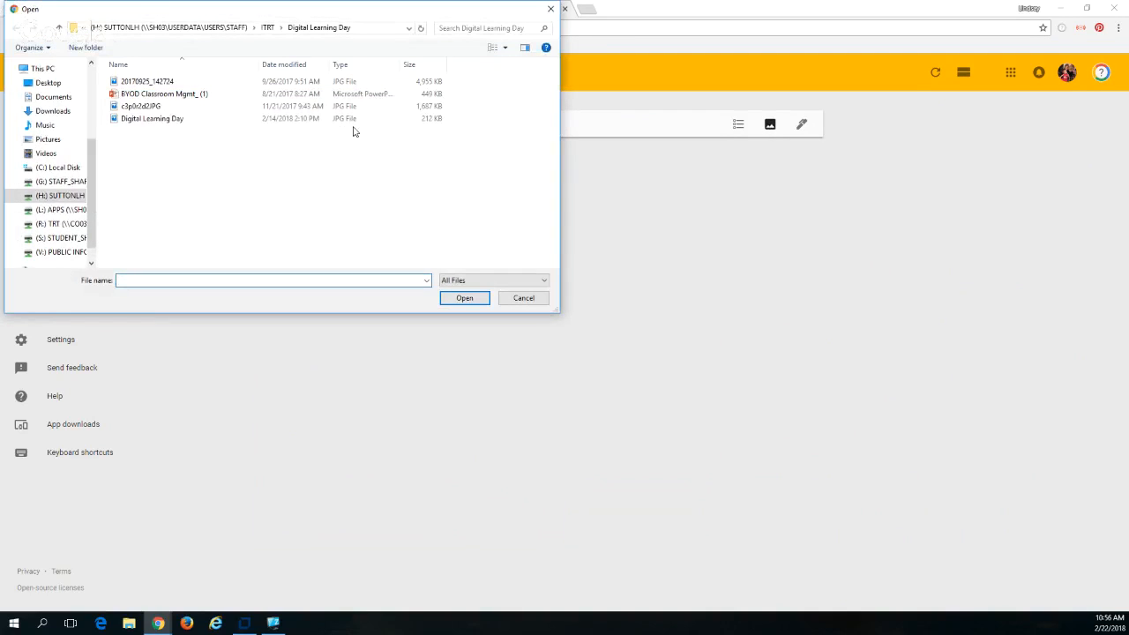
{"action": "double_click", "coordinate": [170, 124]}
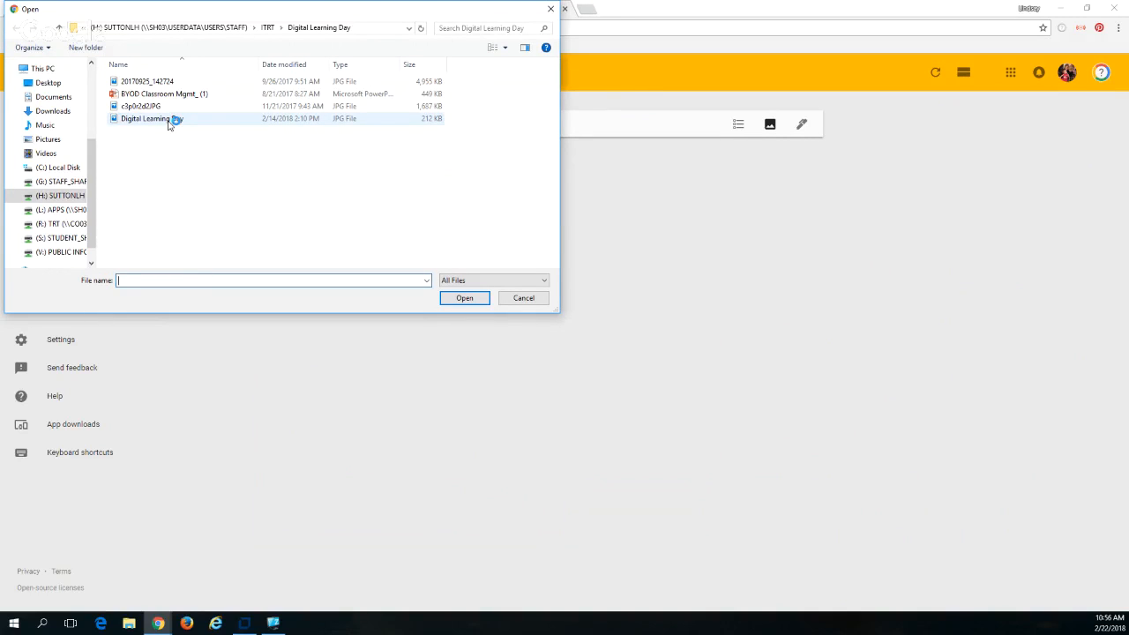
{"action": "double_click", "coordinate": [168, 124]}
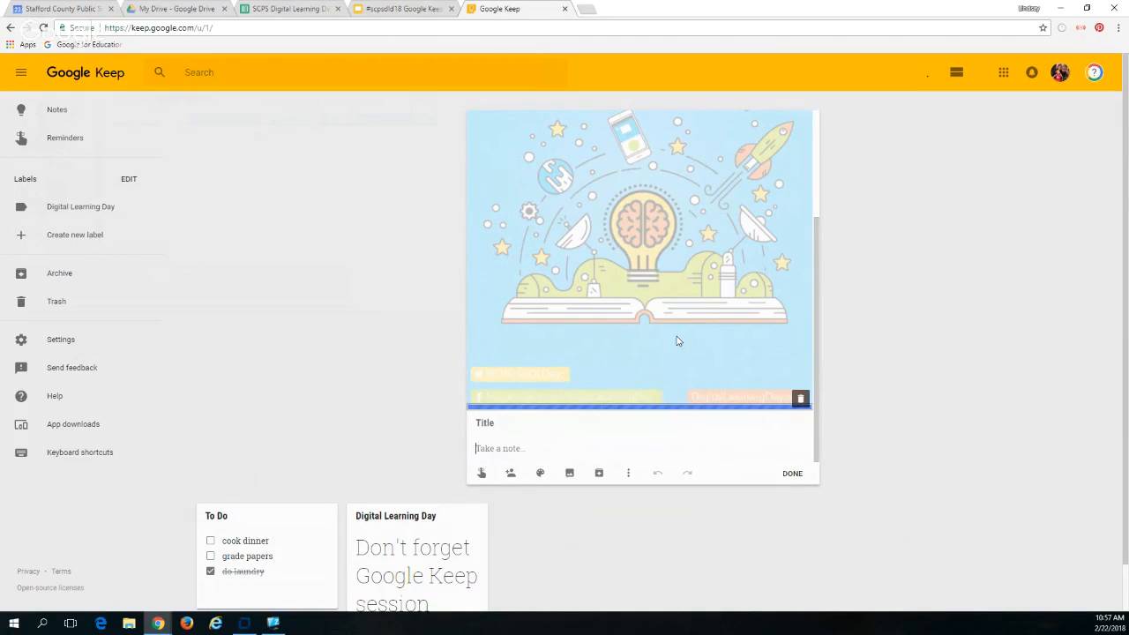
Title the image note "Promo Image", add the text "Change profile picture" and save it
{"action": "left_click", "coordinate": [512, 419]}
{"action": "type", "text": "Promo Image"}
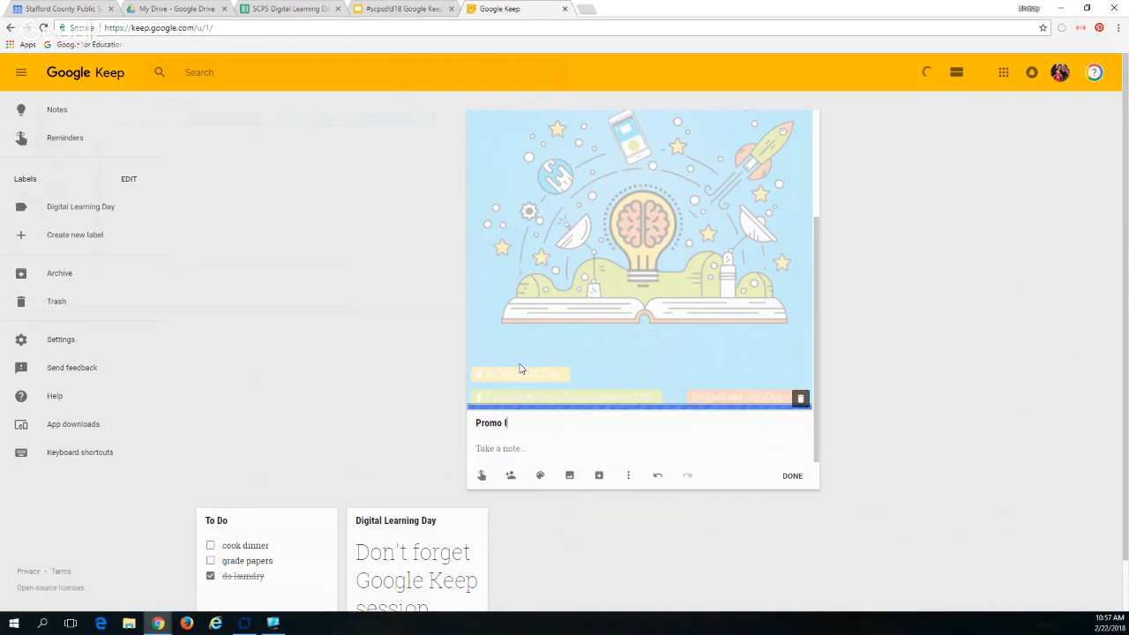
{"action": "left_click", "coordinate": [512, 448]}
{"action": "type", "text": "Change profile pictur"}
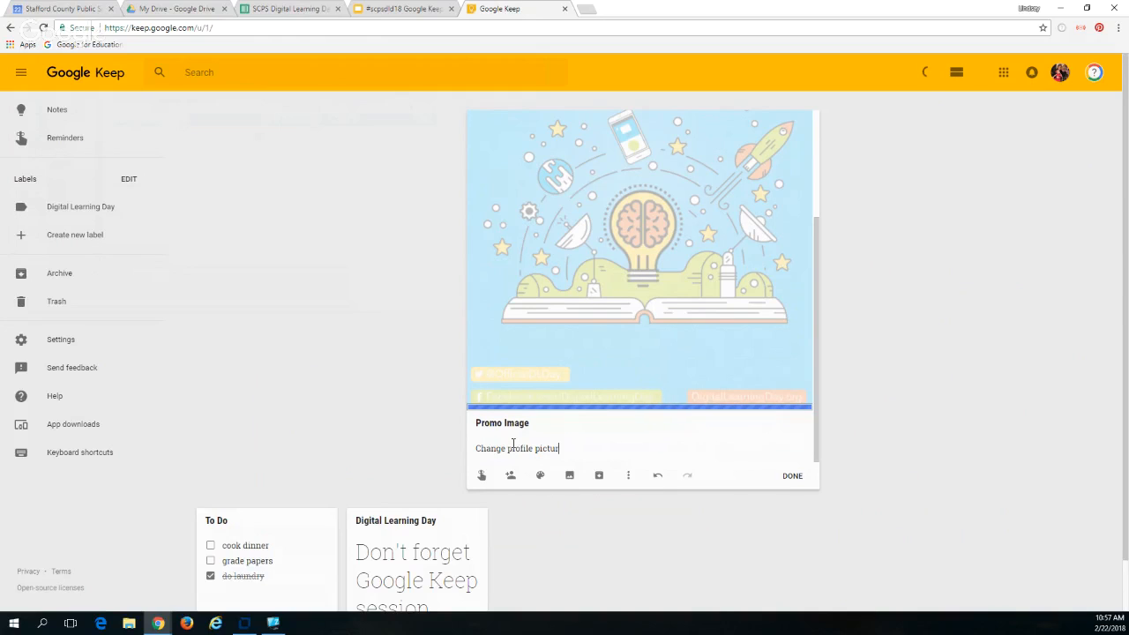
{"action": "type", "text": "e"}
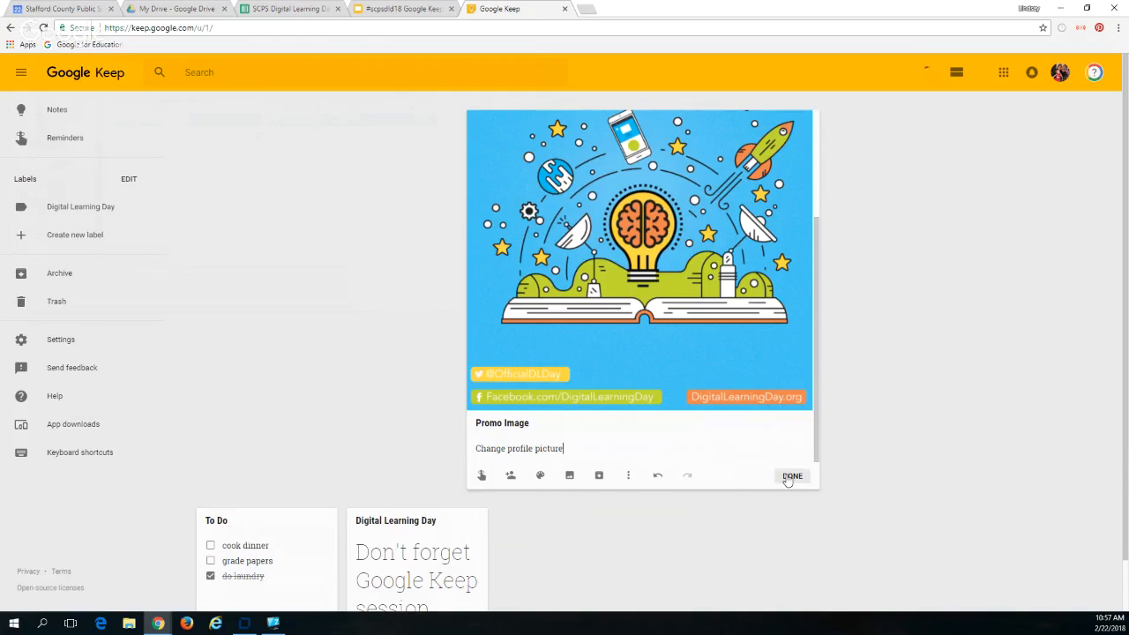
{"action": "left_click", "coordinate": [790, 476]}
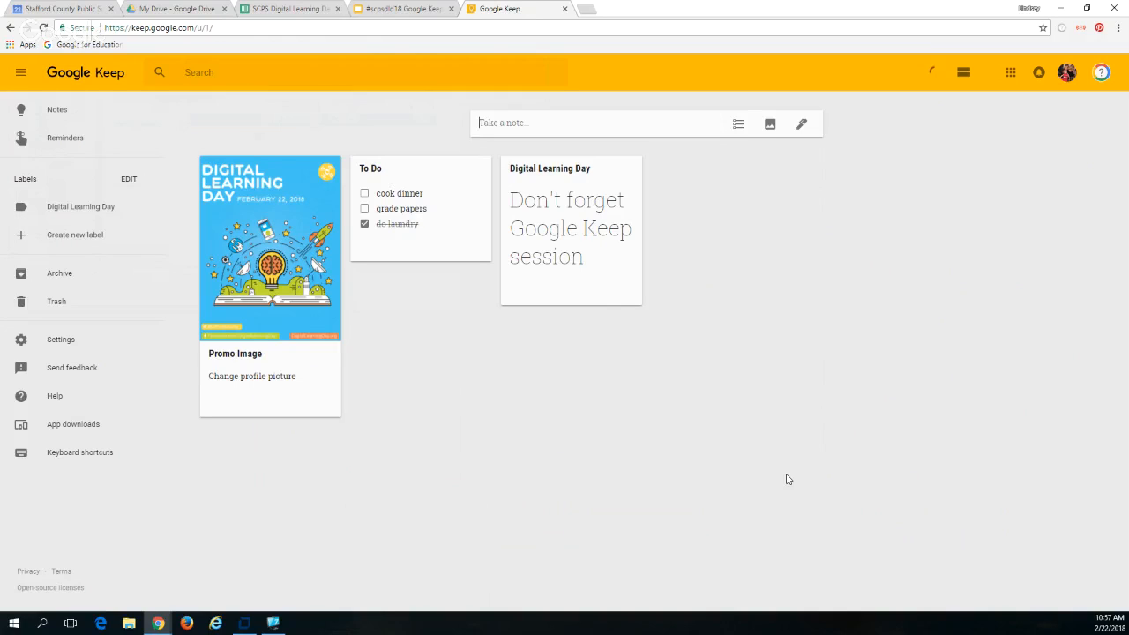
Create a drawing note with a freehand pen scribble across the middle of the canvas
{"action": "mouse_move", "coordinate": [268, 244]}
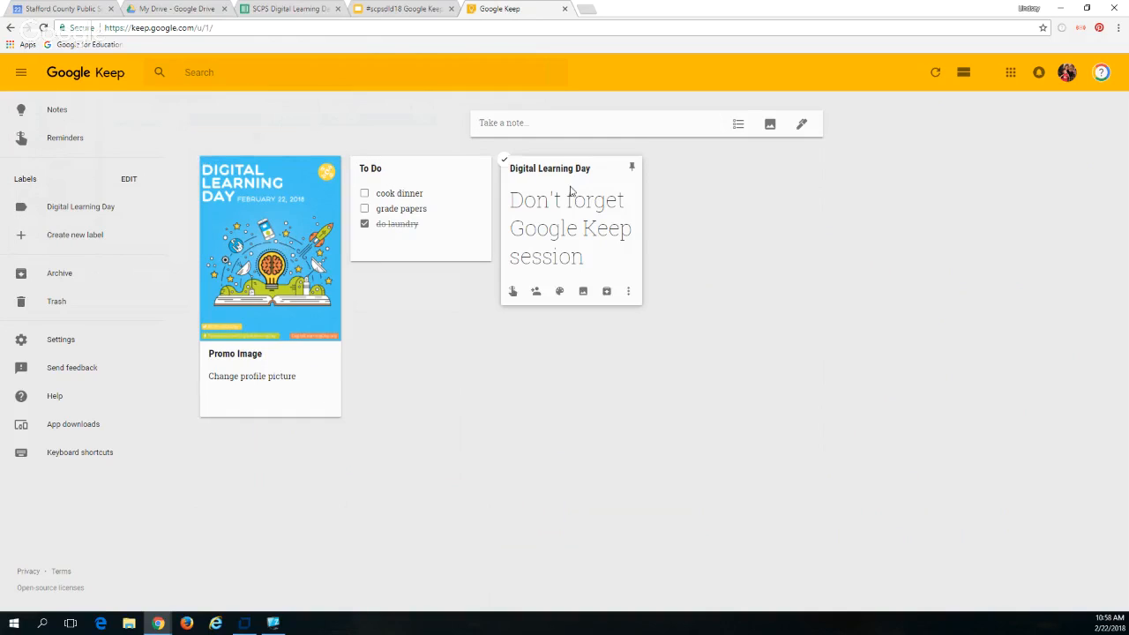
{"action": "left_click", "coordinate": [801, 127]}
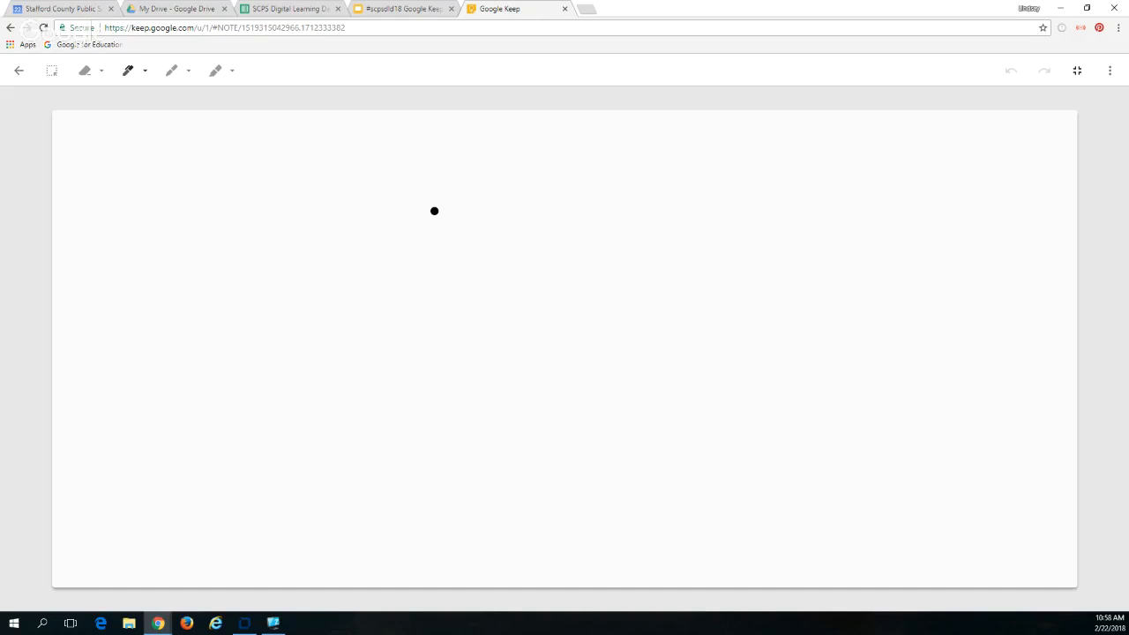
{"action": "left_click_drag", "start_coordinate": [434, 212], "coordinate": [451, 236]}
{"action": "left_click_drag", "start_coordinate": [519, 292], "coordinate": [639, 238]}
{"action": "mouse_move", "coordinate": [592, 232]}
{"action": "left_mouse_down"}
{"action": "mouse_move", "coordinate": [488, 336]}
{"action": "mouse_move", "coordinate": [311, 356]}
{"action": "mouse_move", "coordinate": [365, 368]}
{"action": "mouse_move", "coordinate": [344, 295]}
{"action": "left_mouse_up"}
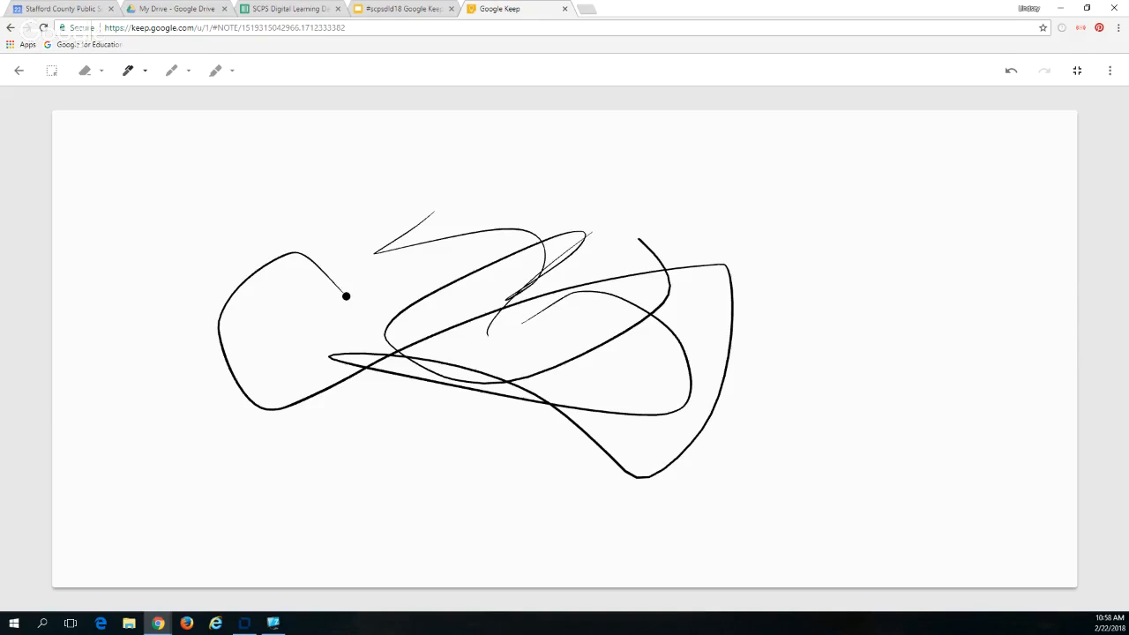
{"action": "left_click", "coordinate": [19, 70]}
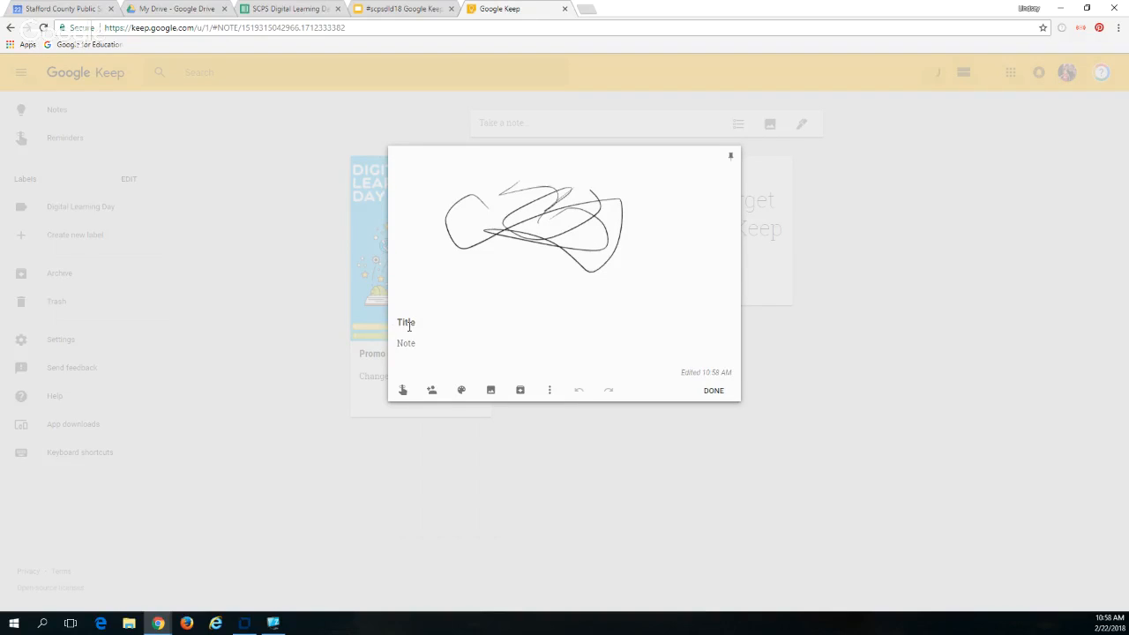
Title the drawing note "Sketch" and save it
{"action": "mouse_move", "coordinate": [420, 282]}
{"action": "type", "text": "Sketch"}
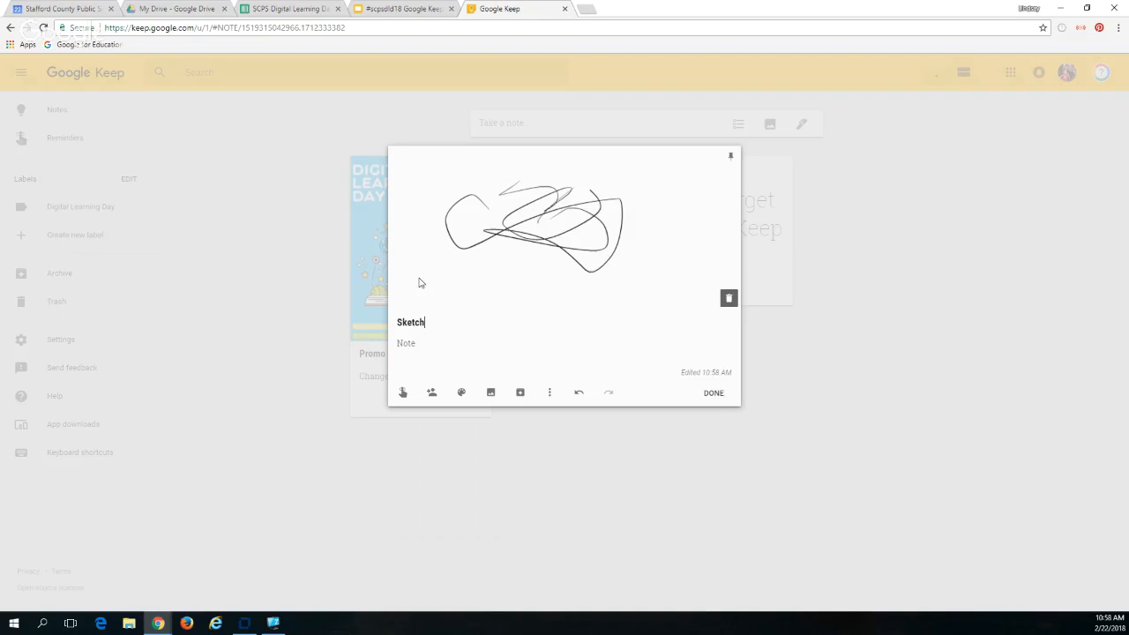
{"action": "left_click", "coordinate": [713, 393]}
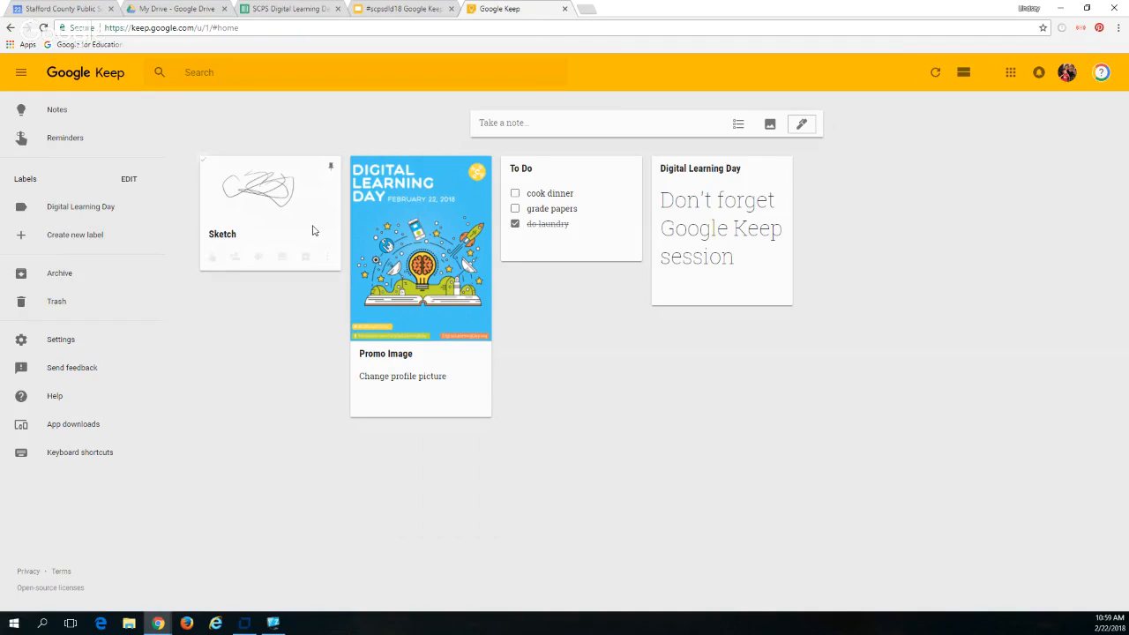
Open the Digital Learning Day note and examine its reminder options without setting one
{"action": "left_click", "coordinate": [709, 220]}
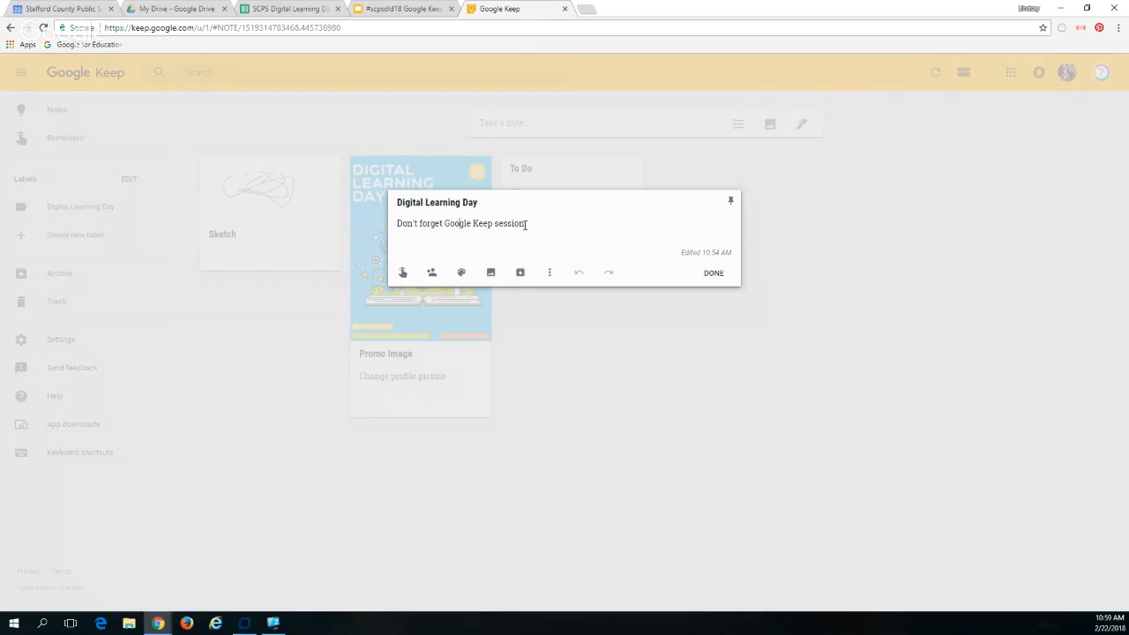
{"action": "left_click", "coordinate": [714, 276]}
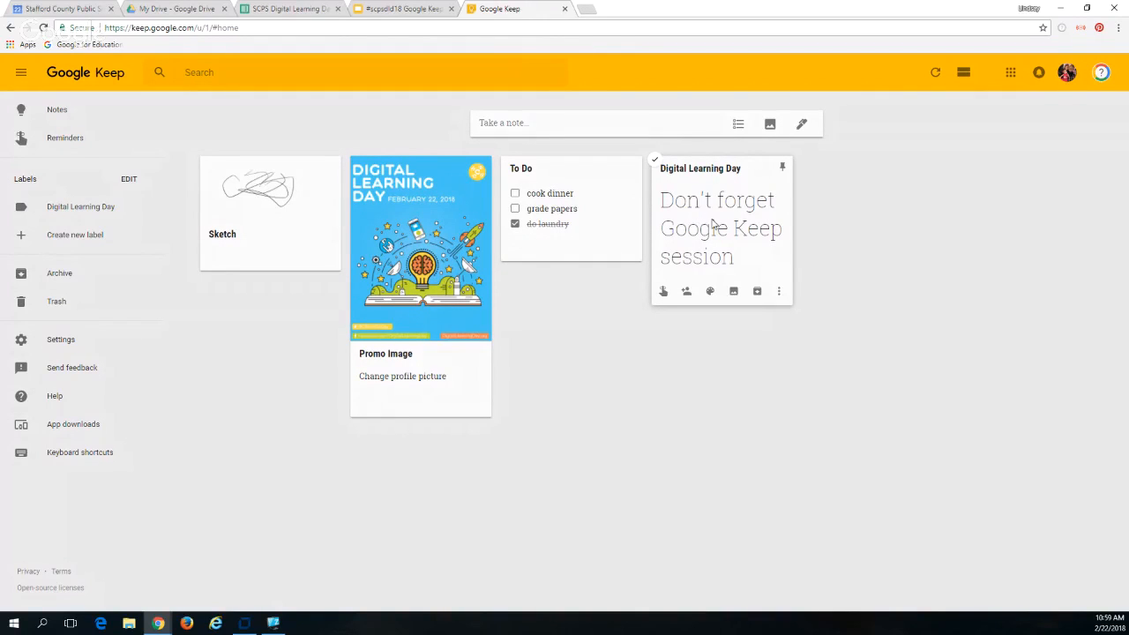
{"action": "left_click", "coordinate": [760, 242]}
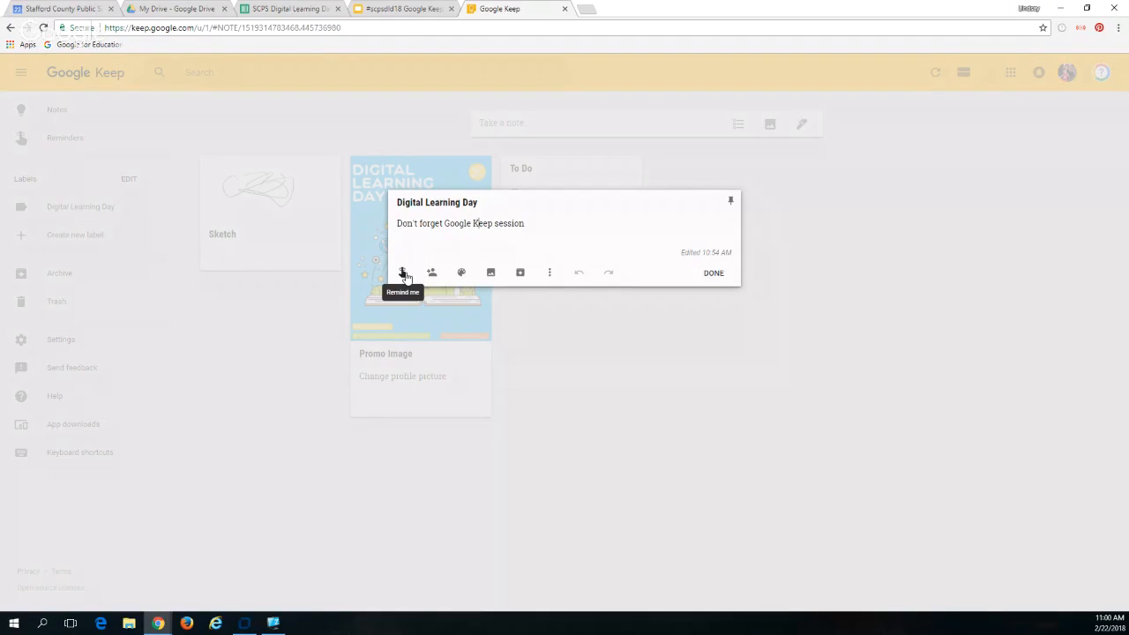
{"action": "left_click", "coordinate": [403, 275]}
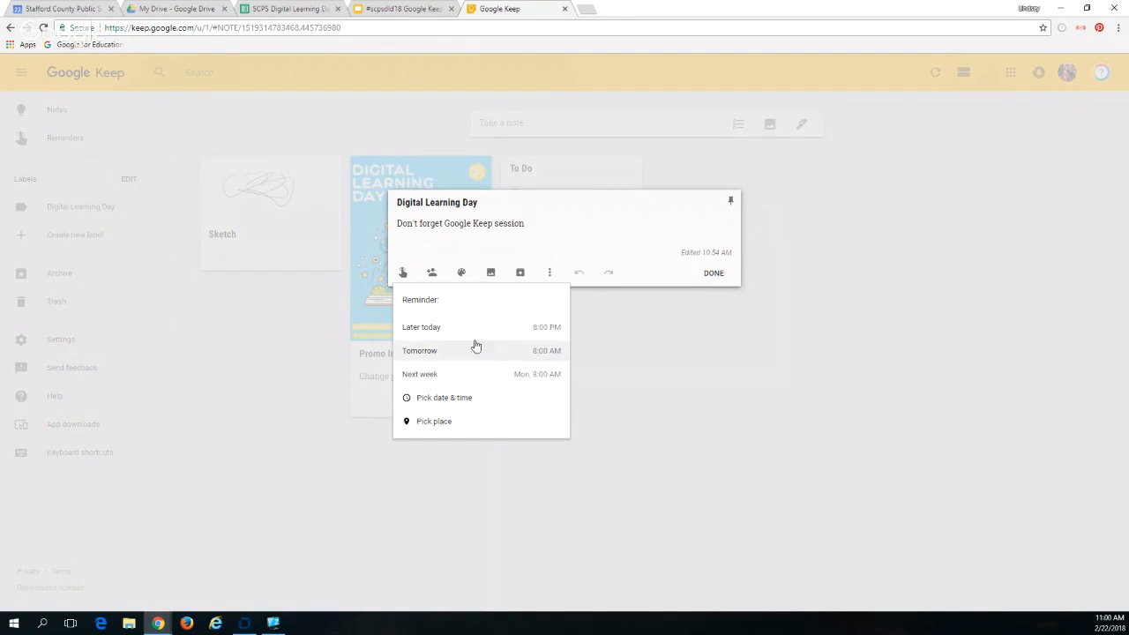
{"action": "left_click", "coordinate": [528, 211]}
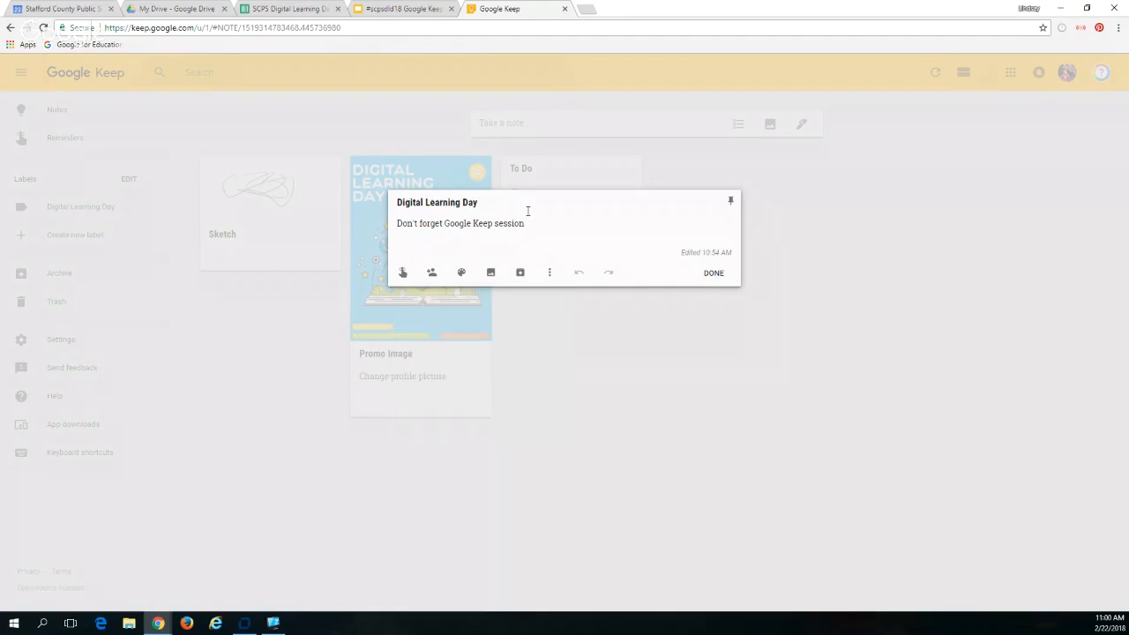
Try to share the Digital Learning Day note by picking a collaborator's suggested e-mail, cancelling before saving
{"action": "left_click", "coordinate": [433, 275]}
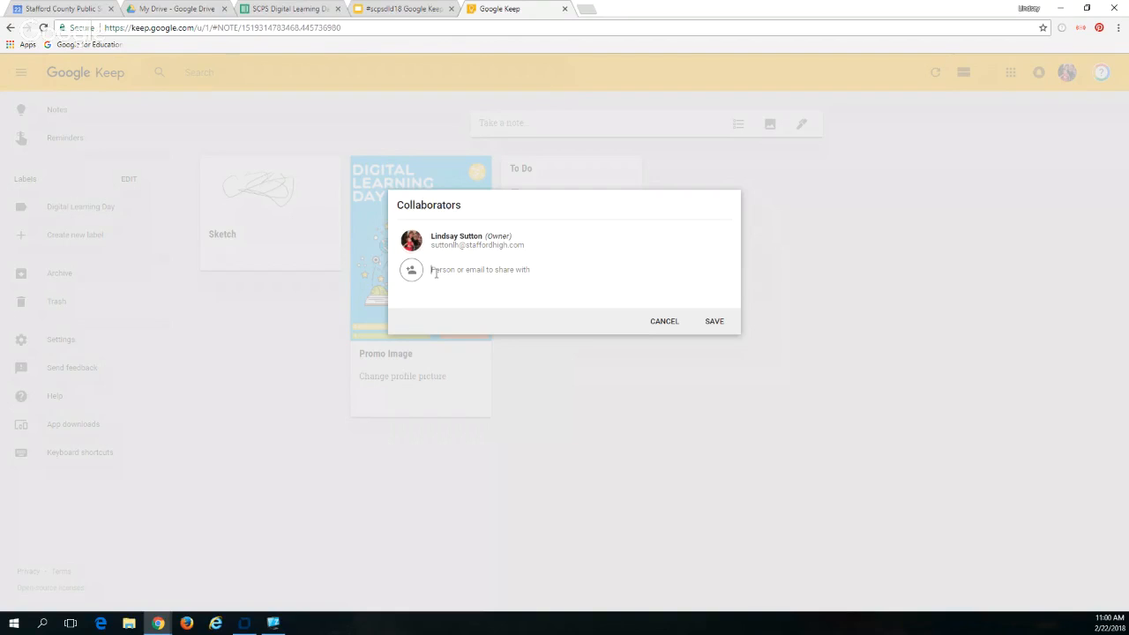
{"action": "type", "text": "bur"}
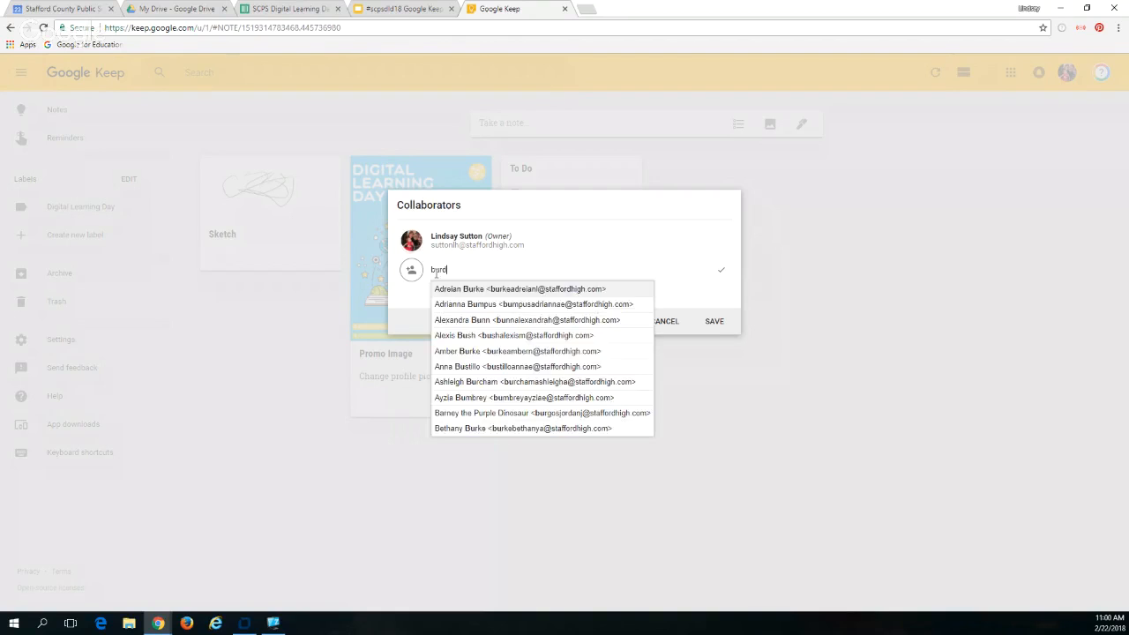
{"action": "type", "text": "d"}
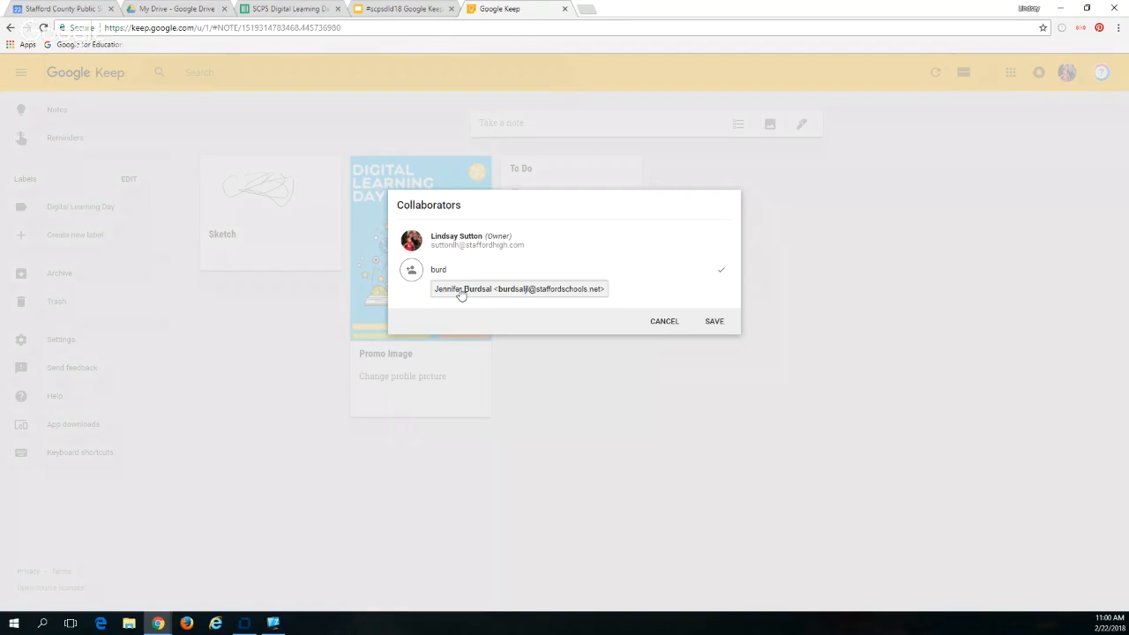
{"action": "left_click", "coordinate": [461, 291]}
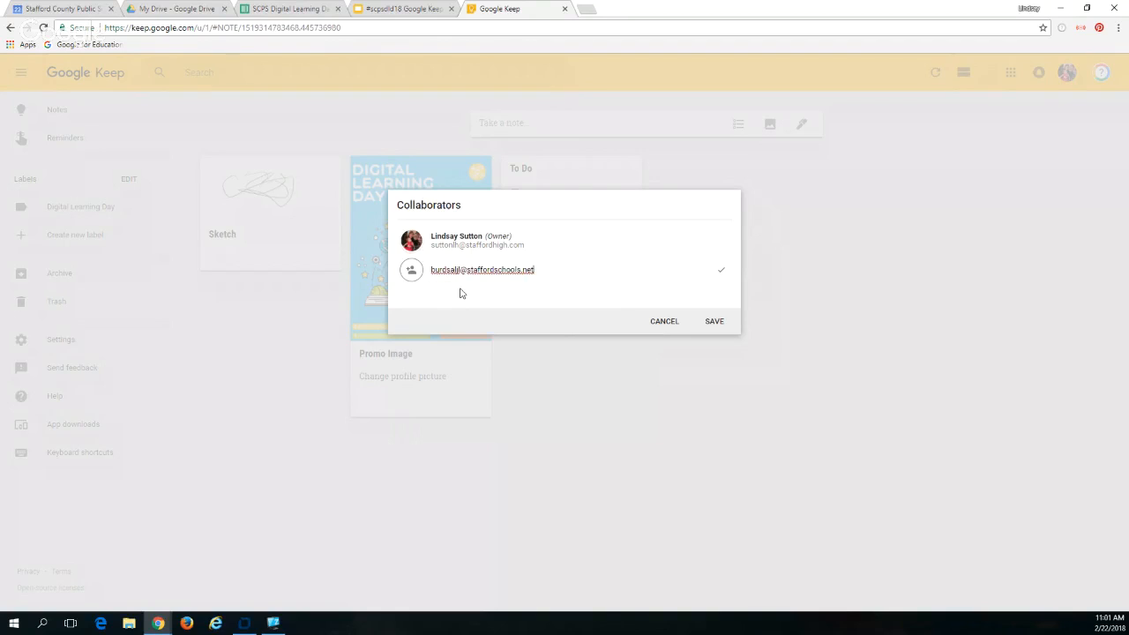
{"action": "left_click", "coordinate": [664, 322]}
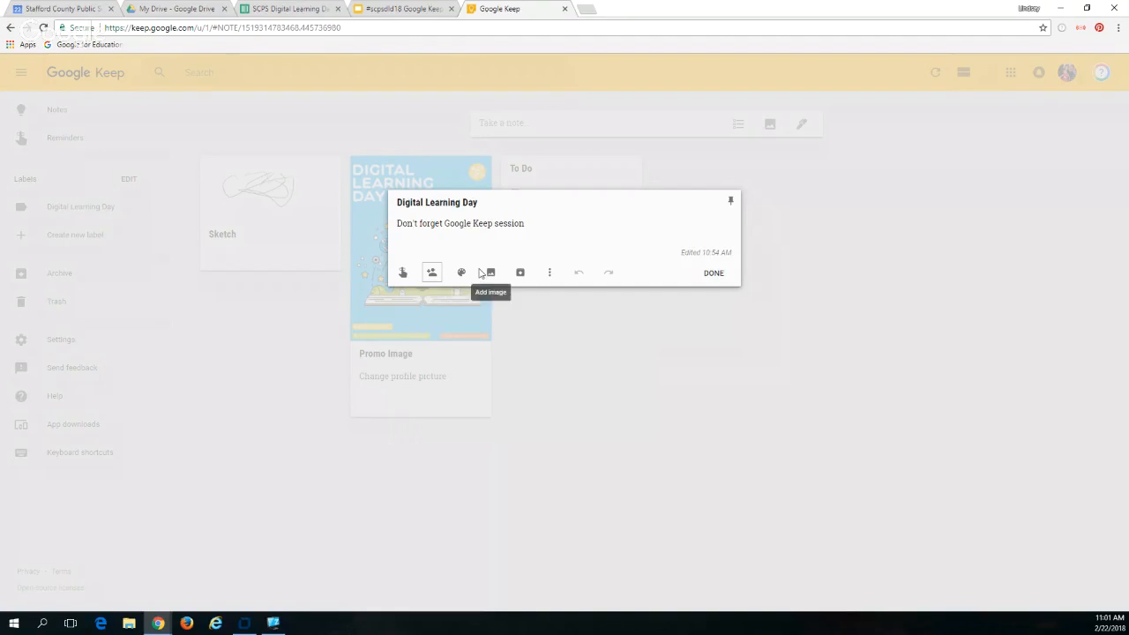
Change the Digital Learning Day note's colour to teal, look over its additional actions and close the note
{"action": "mouse_move", "coordinate": [463, 274]}
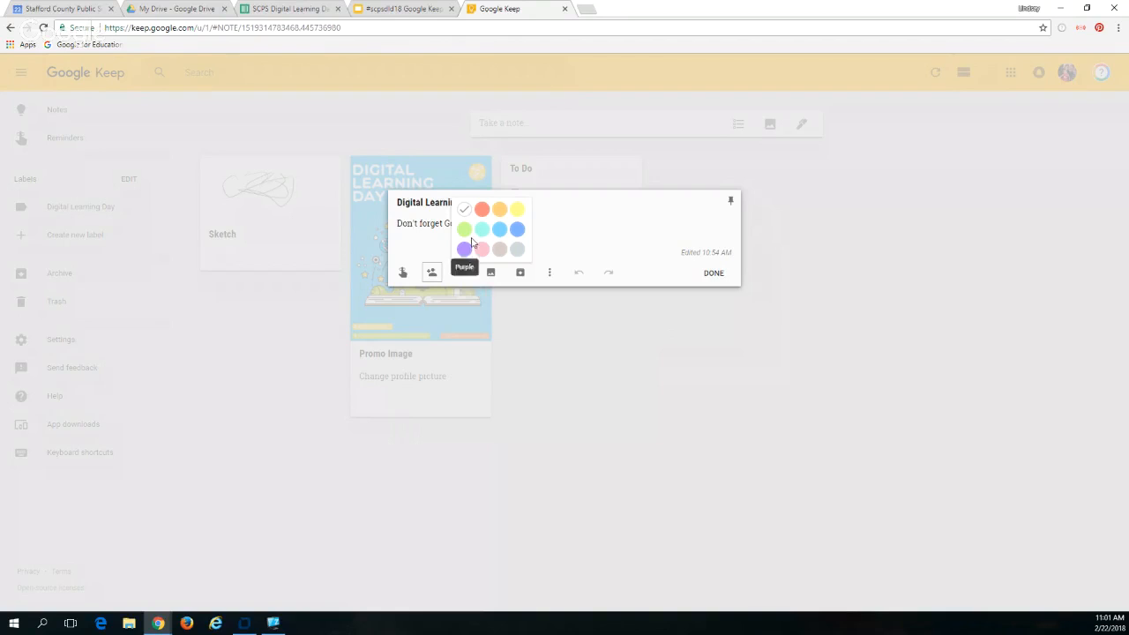
{"action": "left_click", "coordinate": [481, 230]}
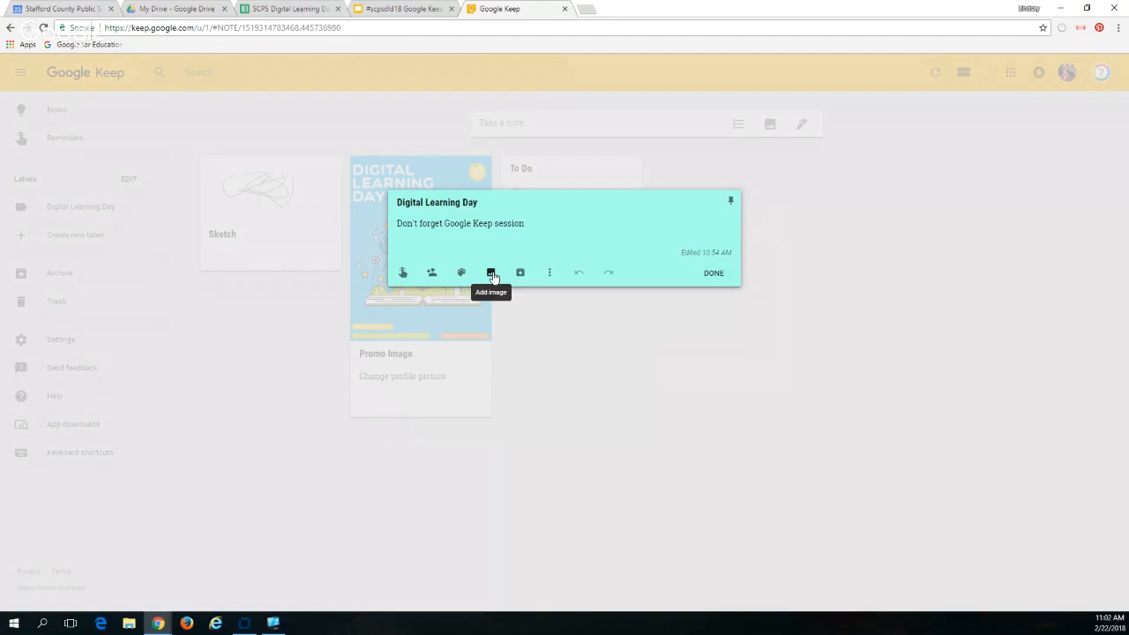
{"action": "left_click", "coordinate": [548, 276]}
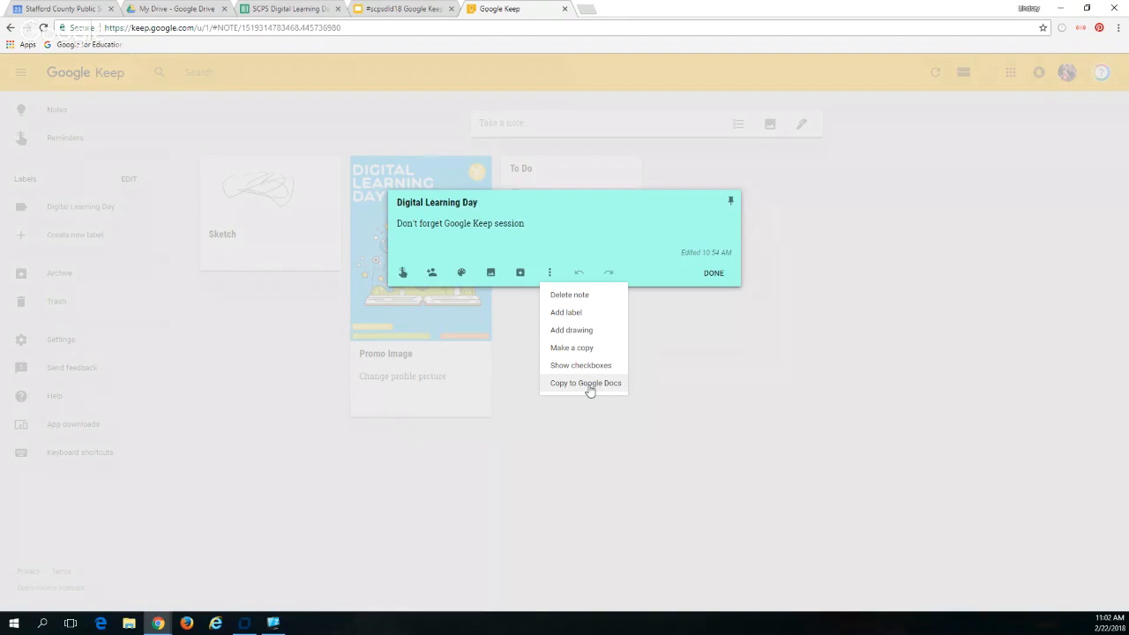
{"action": "left_click", "coordinate": [711, 272]}
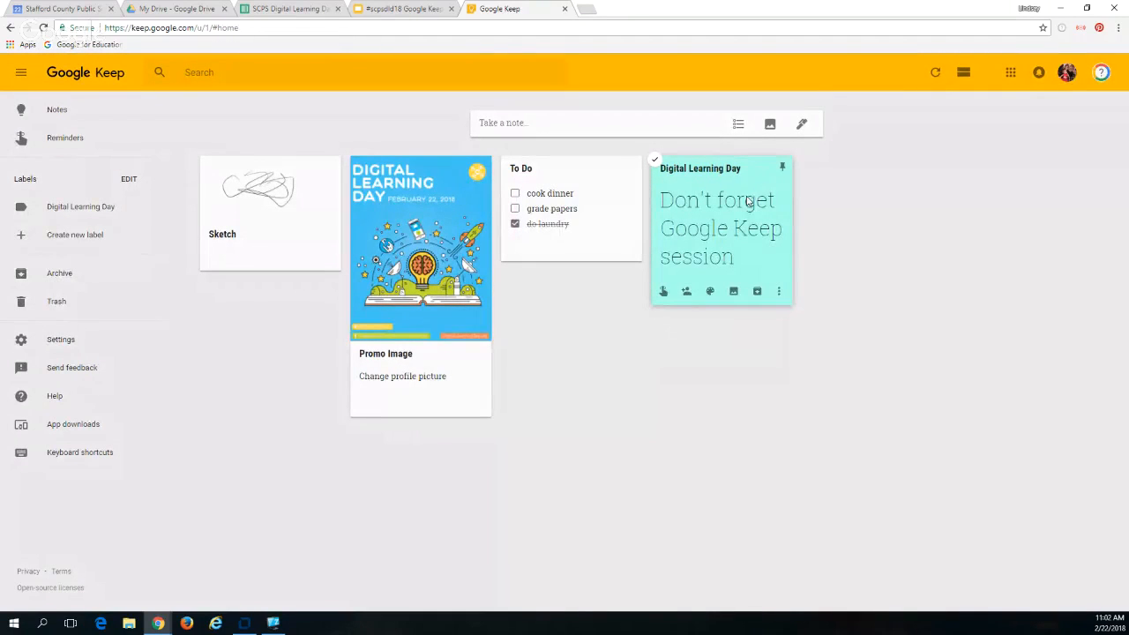
Pin the To Do note, and briefly pin and unpin the Digital Learning Day note
{"action": "mouse_move", "coordinate": [710, 292]}
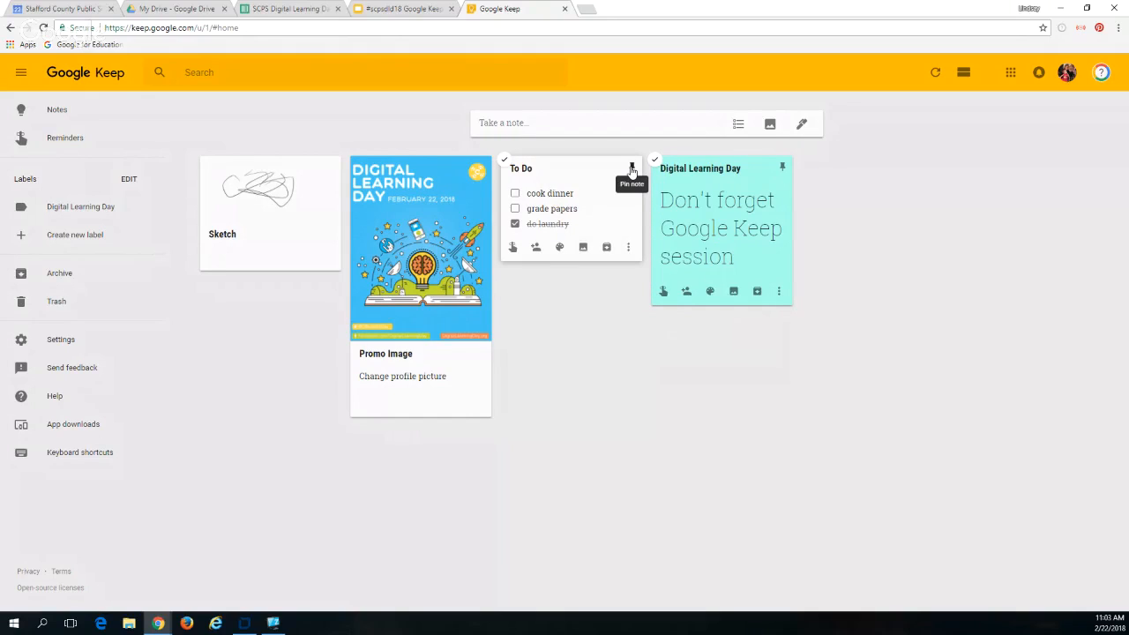
{"action": "left_click", "coordinate": [631, 170]}
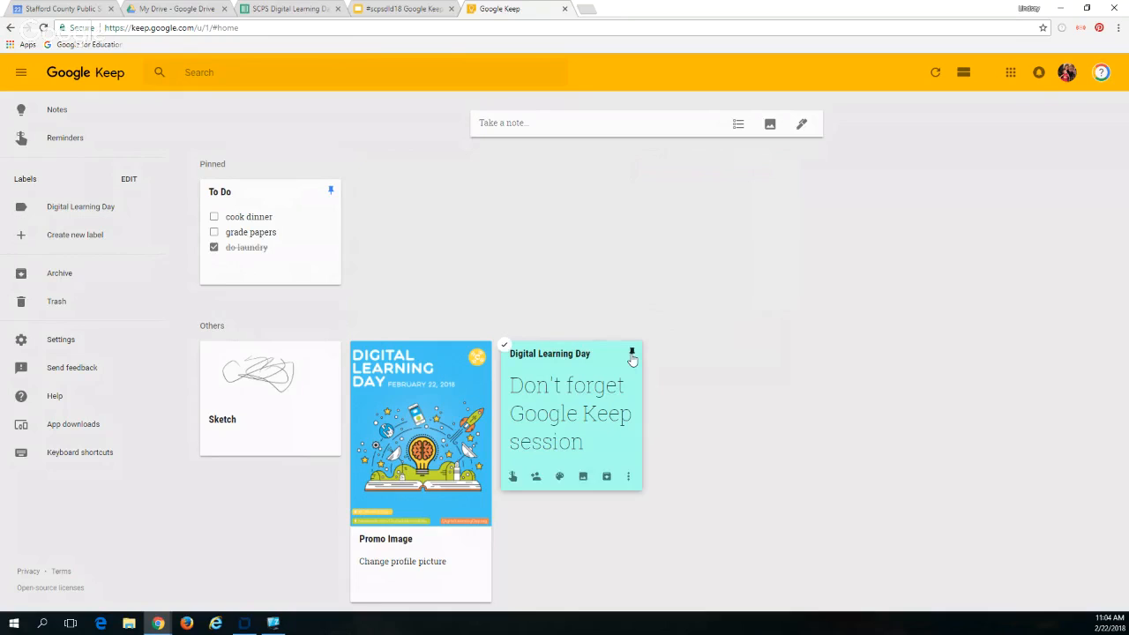
{"action": "left_click", "coordinate": [632, 354]}
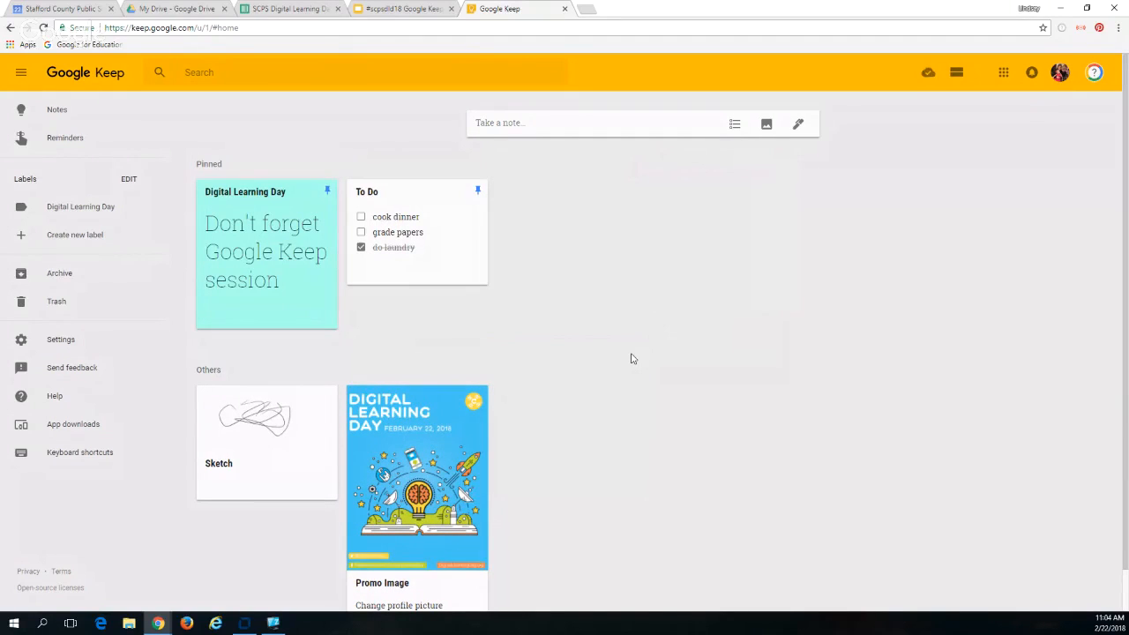
{"action": "left_click", "coordinate": [328, 192]}
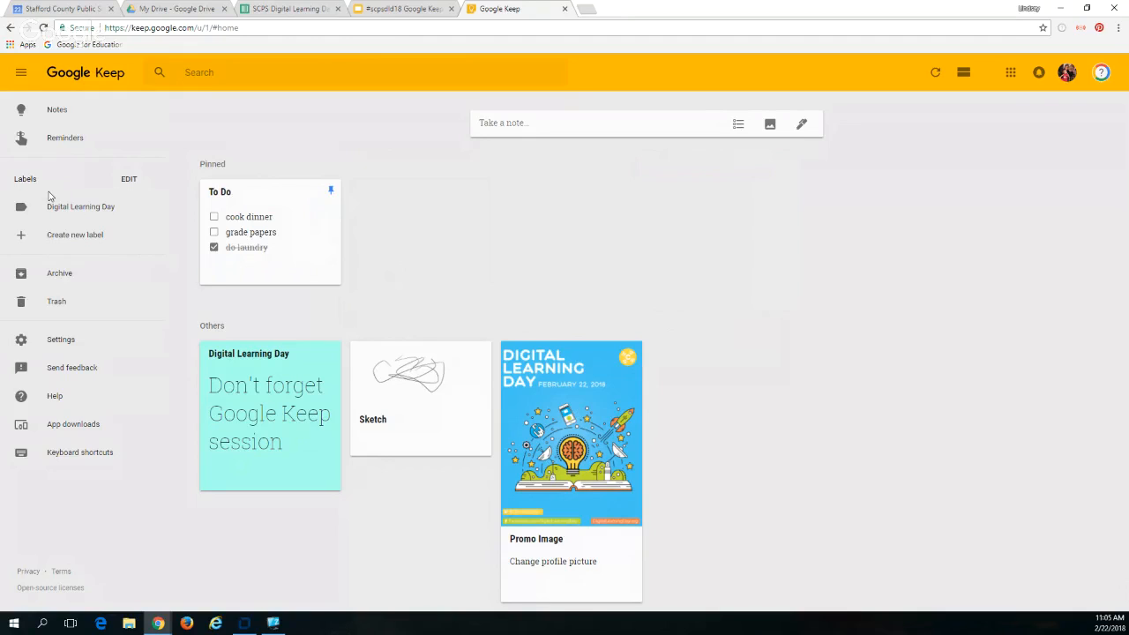
Review the editable label list and apply the Digital Learning Day label to the note of the same name
{"action": "left_click", "coordinate": [127, 179]}
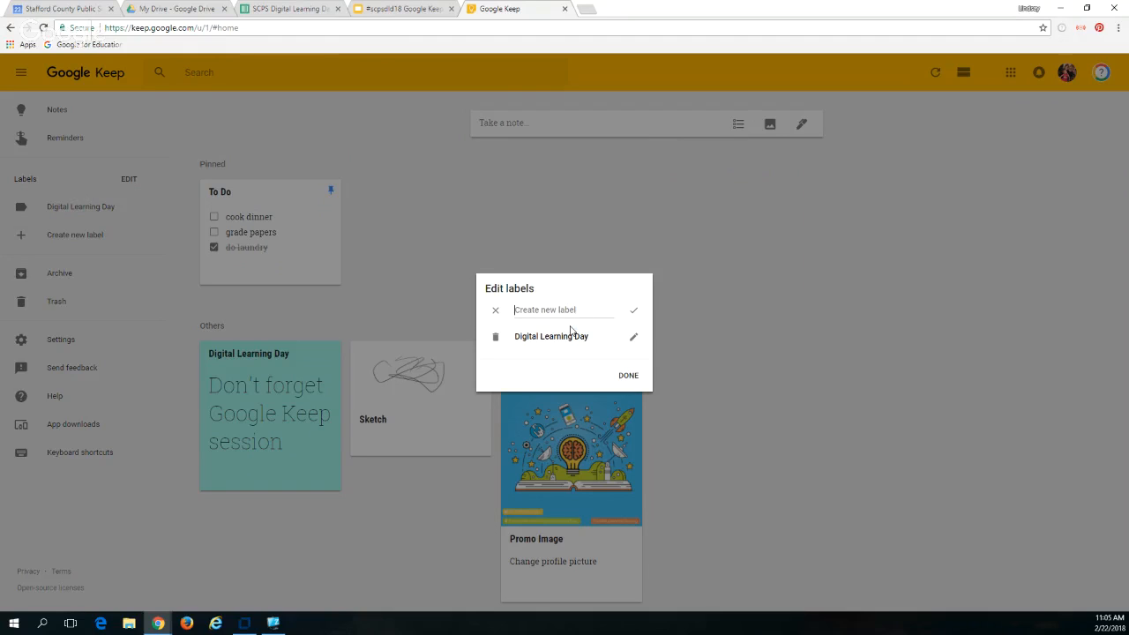
{"action": "left_click", "coordinate": [628, 376]}
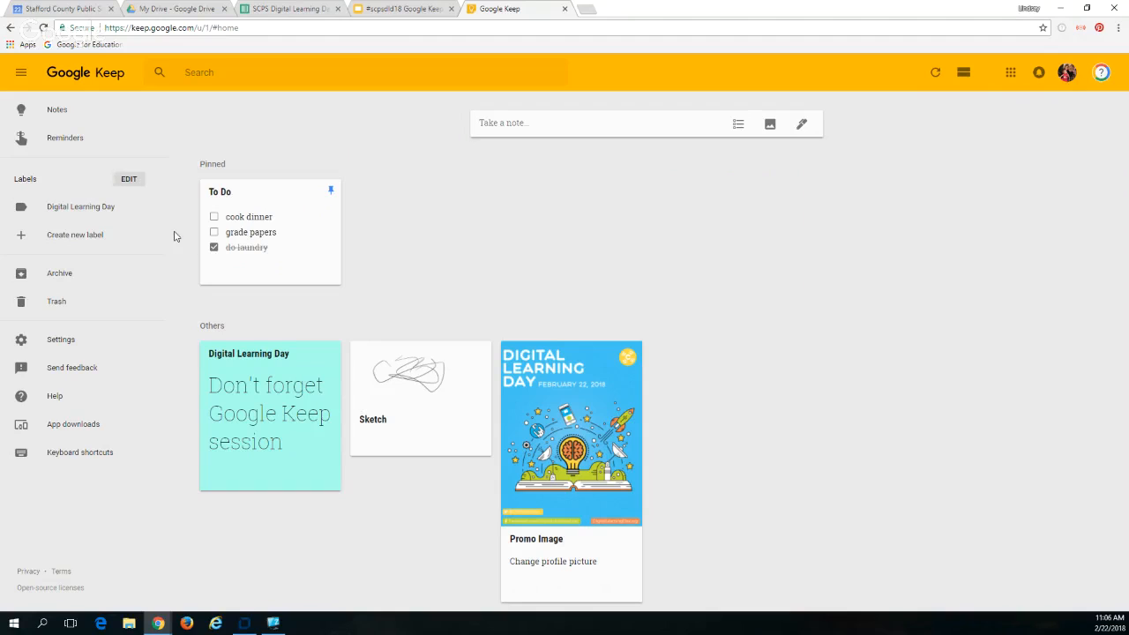
{"action": "mouse_move", "coordinate": [212, 270]}
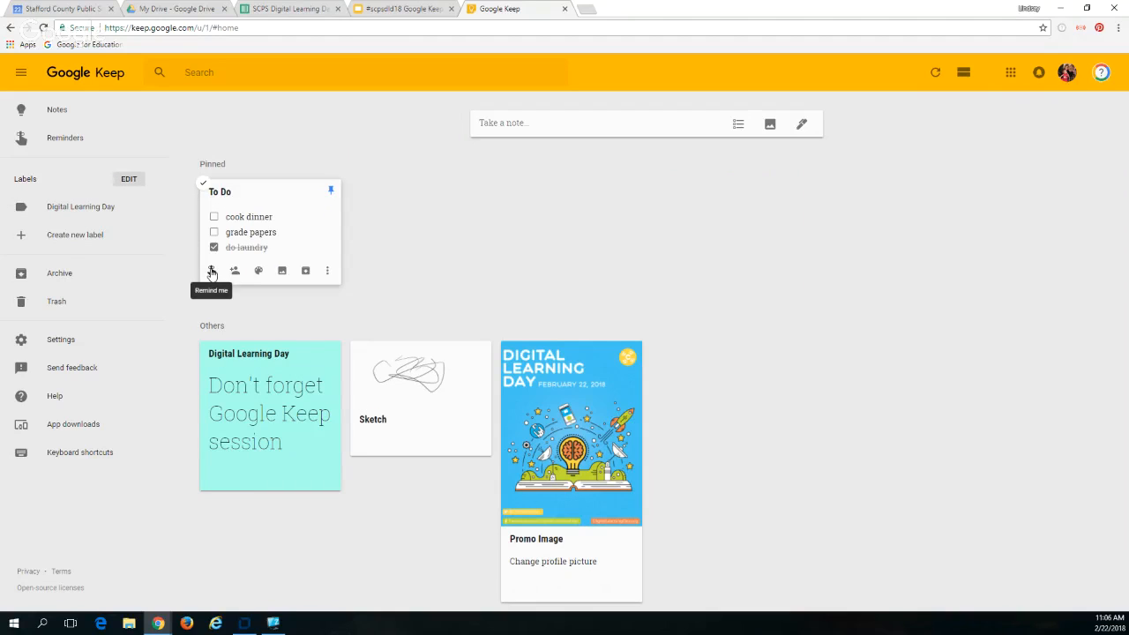
{"action": "mouse_move", "coordinate": [284, 395]}
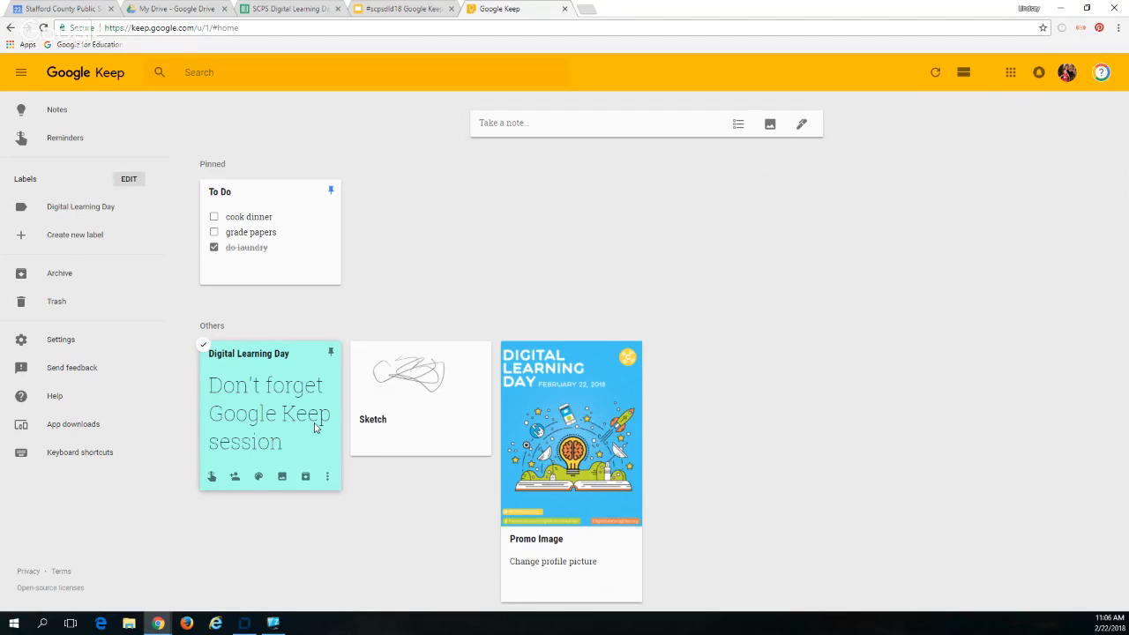
{"action": "left_click", "coordinate": [327, 478]}
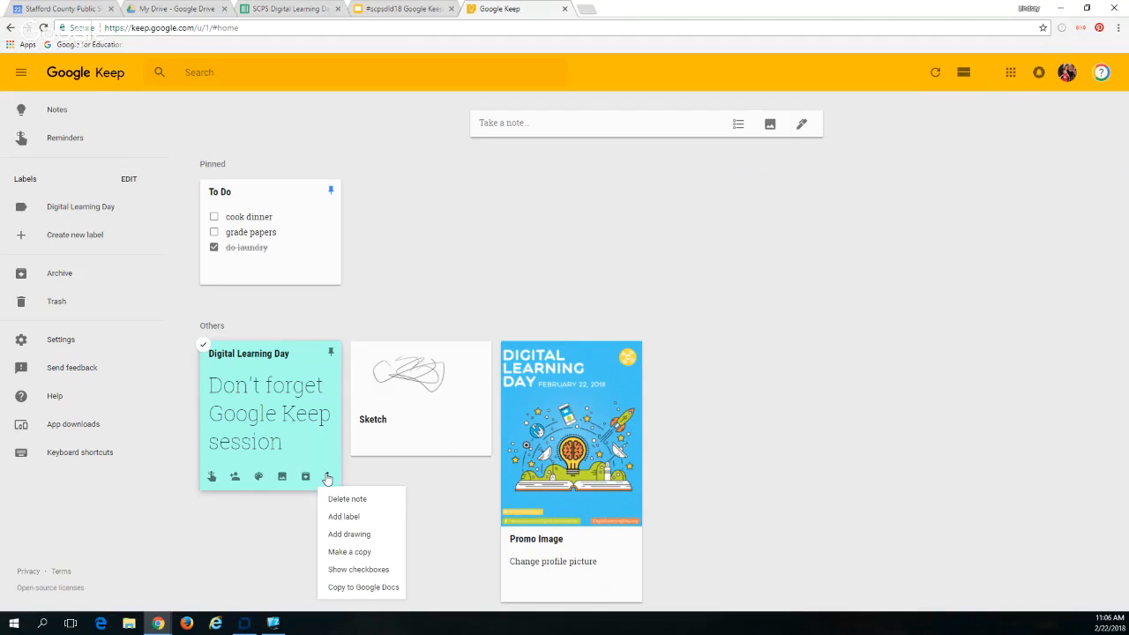
{"action": "left_click", "coordinate": [344, 514]}
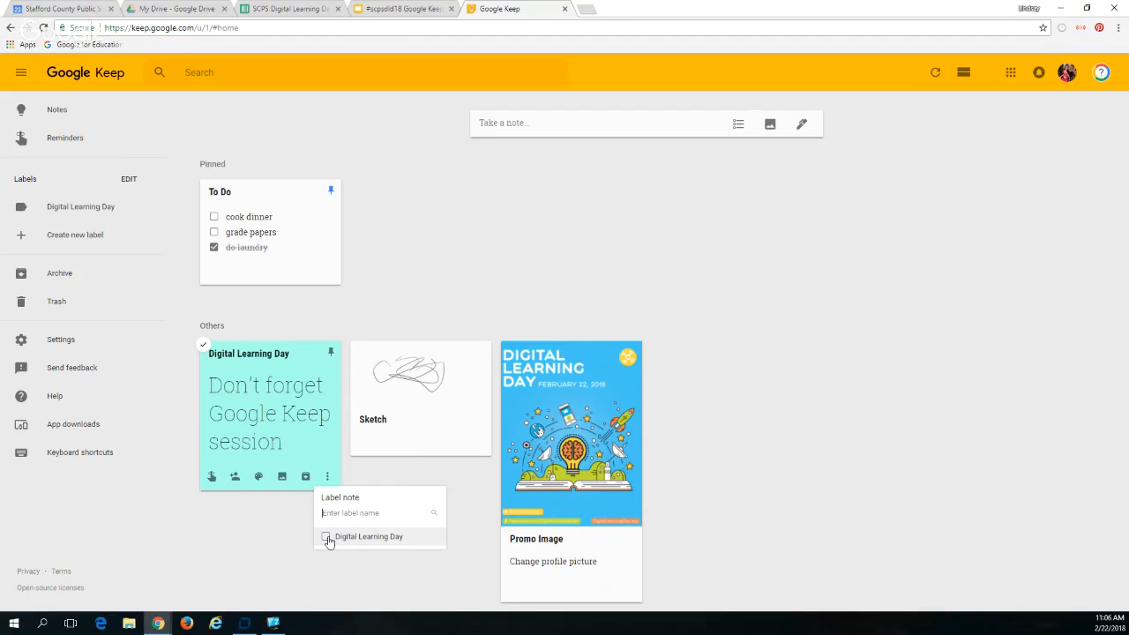
{"action": "left_click", "coordinate": [326, 538]}
{"action": "left_click", "coordinate": [388, 478]}
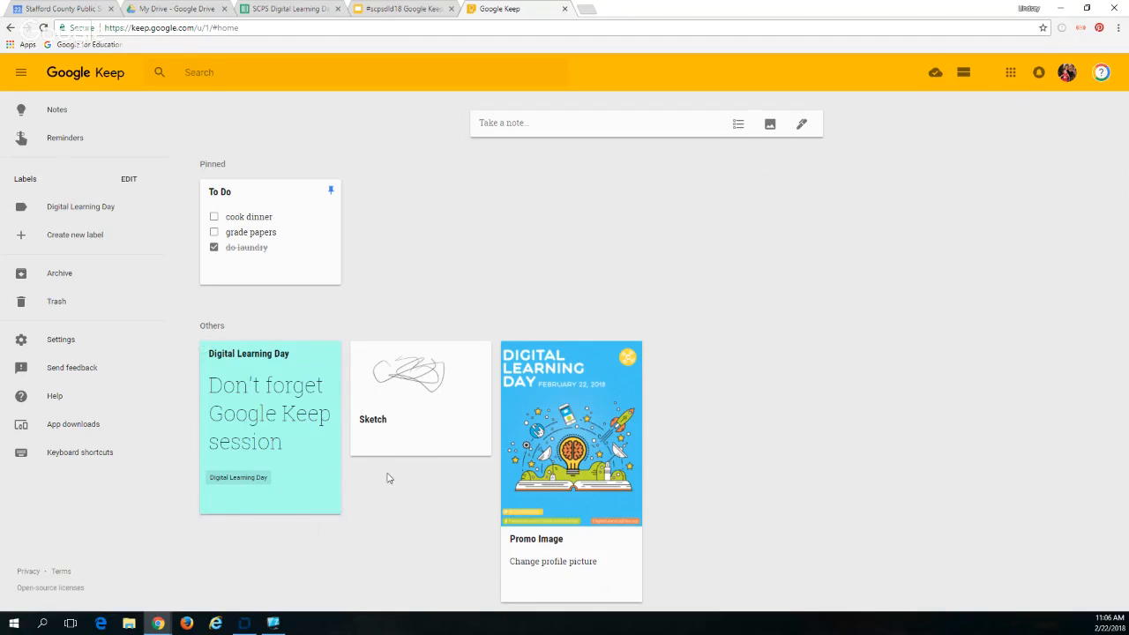
View the notes filed under the Digital Learning Day label and return to all notes
{"action": "mouse_move", "coordinate": [234, 479]}
{"action": "mouse_move", "coordinate": [330, 453]}
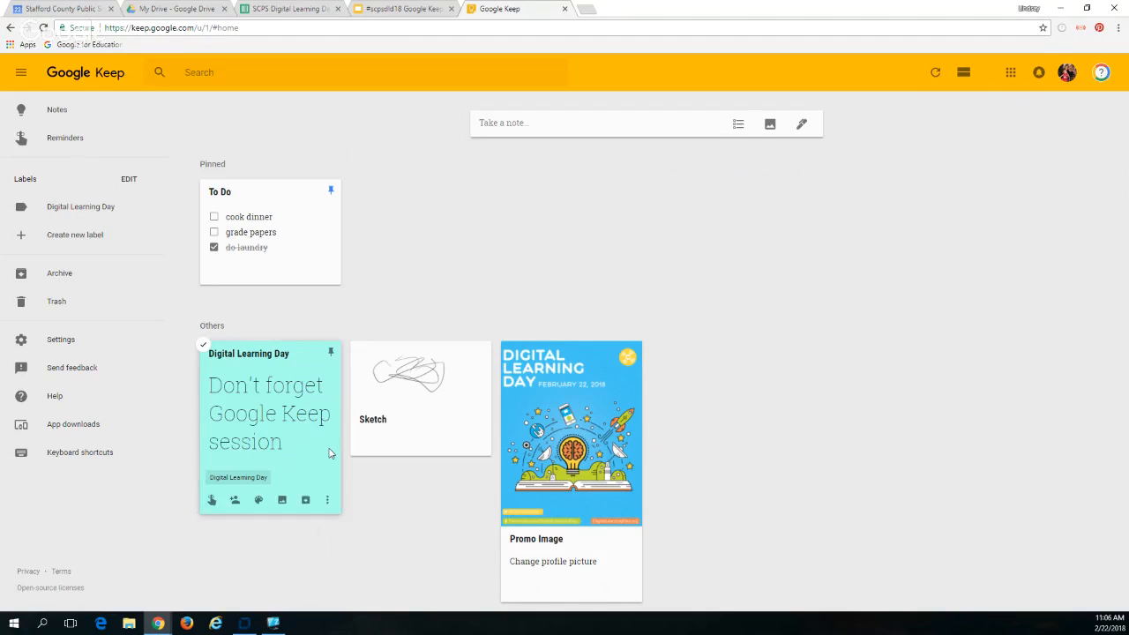
{"action": "left_click", "coordinate": [63, 212]}
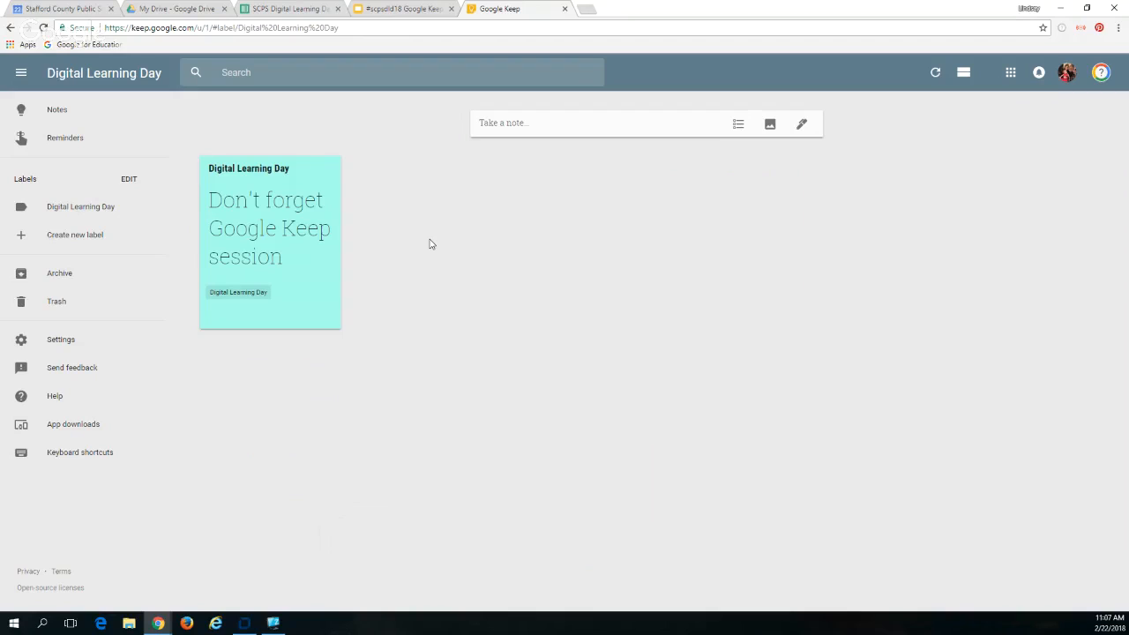
{"action": "left_click", "coordinate": [62, 115]}
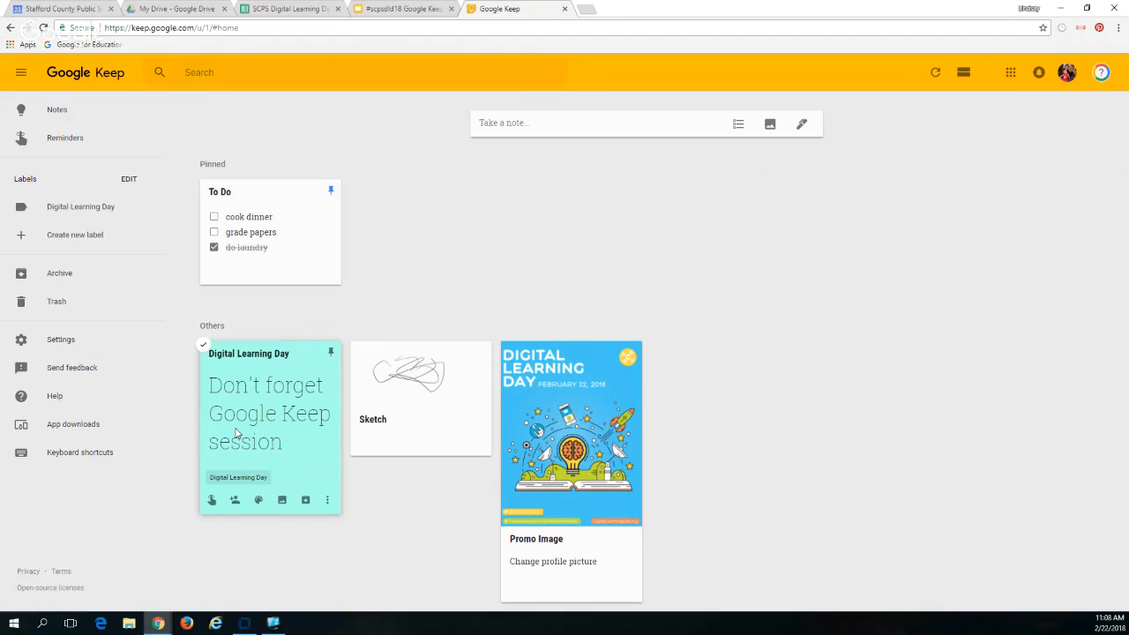
Unarchive the Works Cited note and the teal checklist beside it, and pin Works Cited among the main notes
{"action": "left_click", "coordinate": [62, 272]}
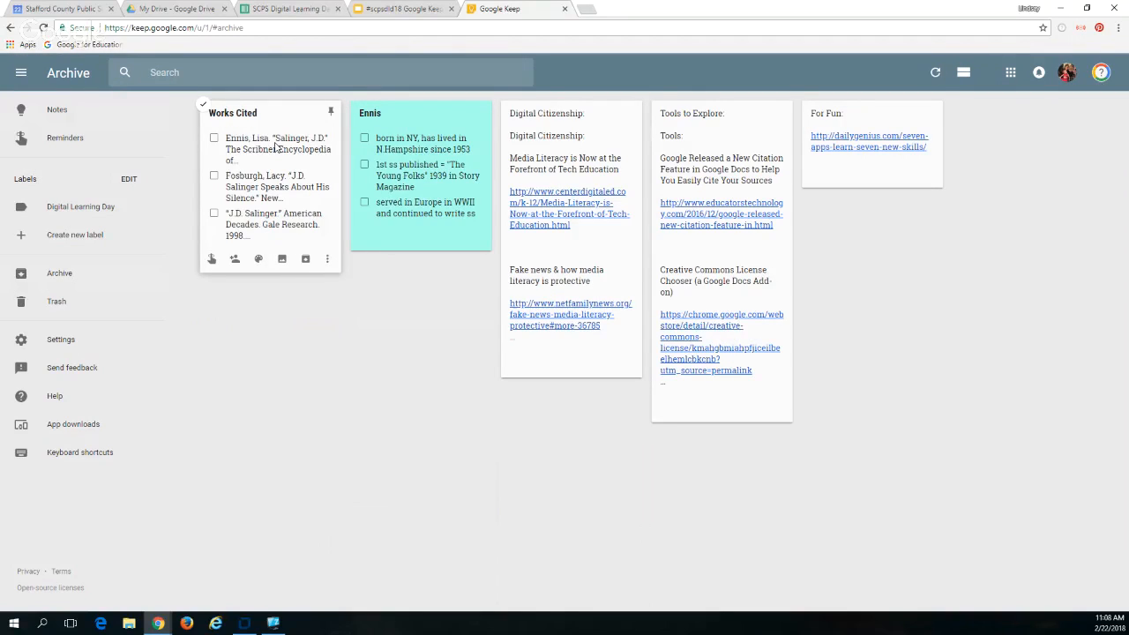
{"action": "left_click", "coordinate": [306, 261]}
{"action": "left_click", "coordinate": [305, 237]}
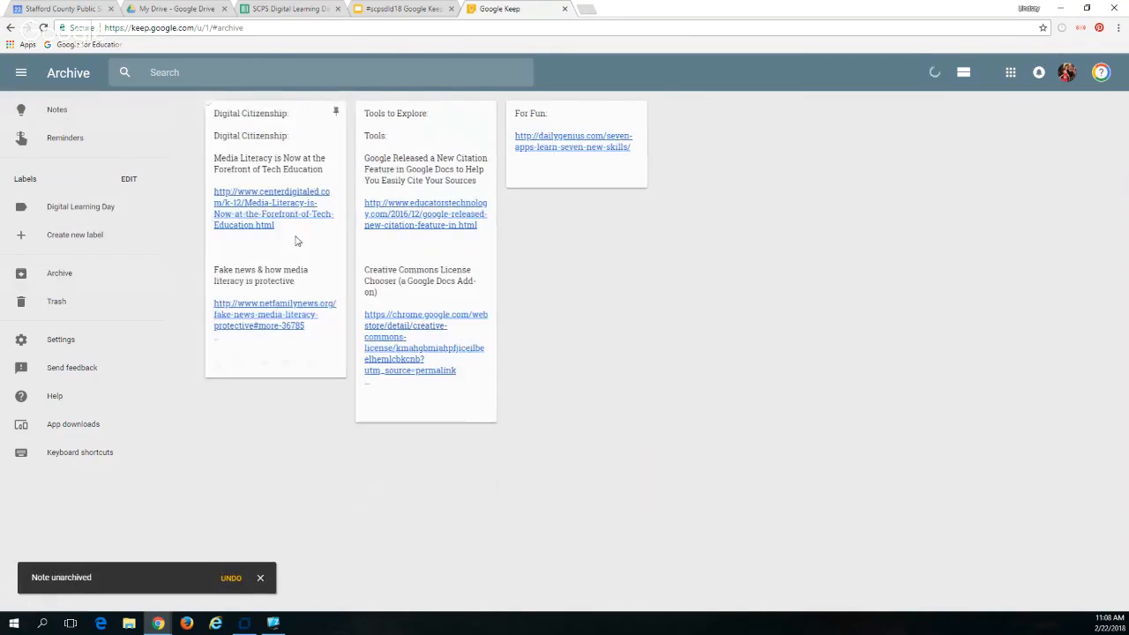
{"action": "left_click", "coordinate": [69, 112]}
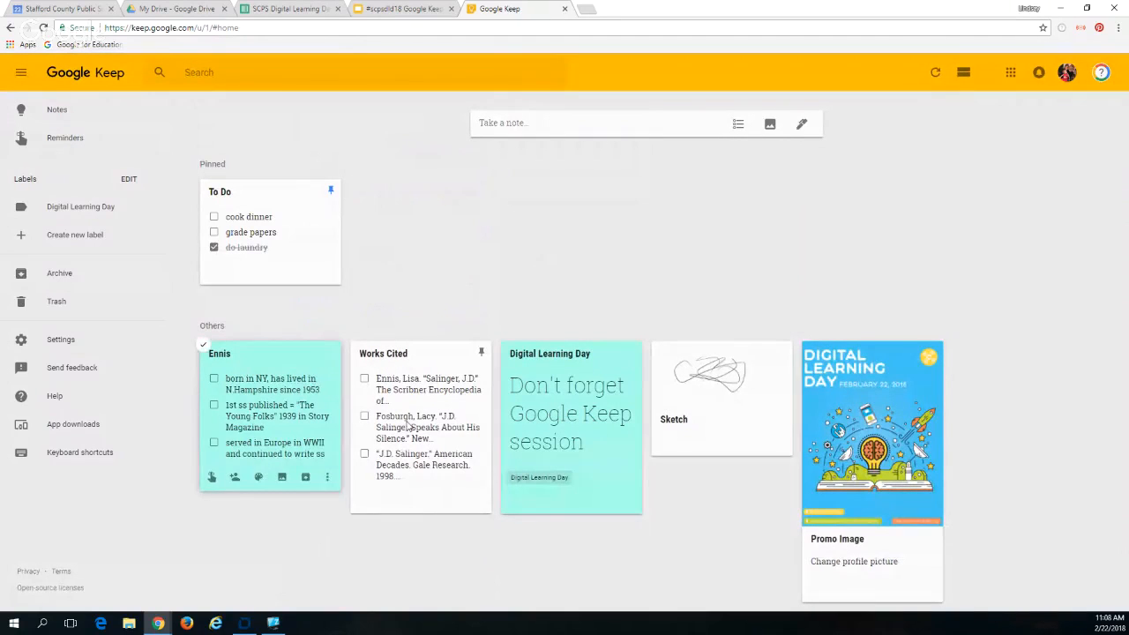
{"action": "left_click", "coordinate": [481, 353]}
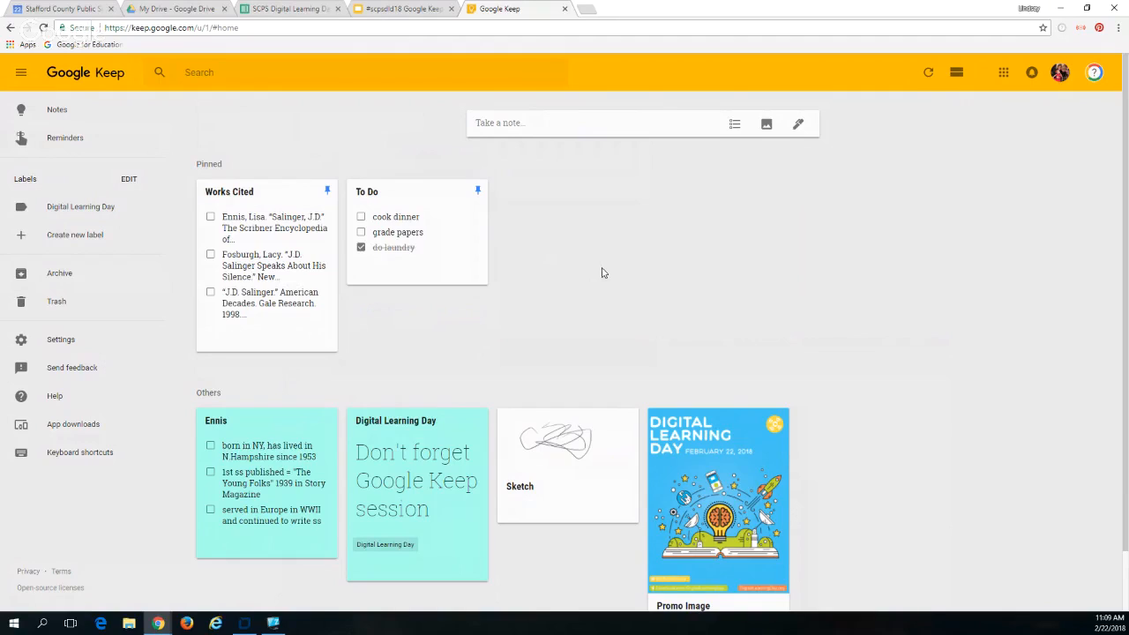
Switch to Google Docs and create a blank document
{"action": "left_click", "coordinate": [1003, 74]}
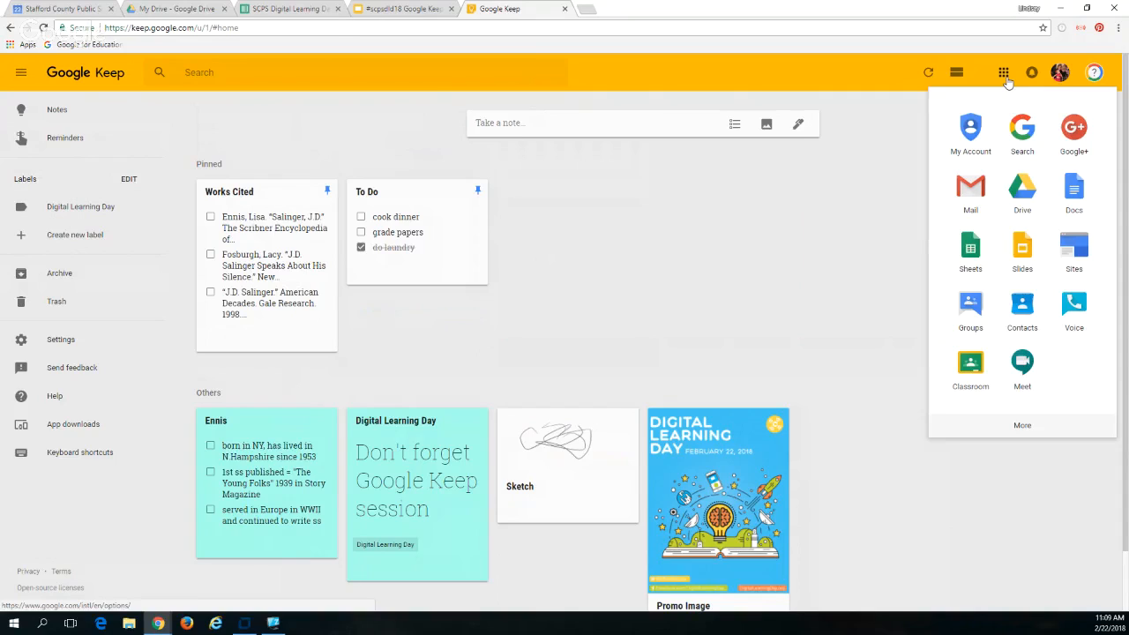
{"action": "left_click", "coordinate": [1067, 190]}
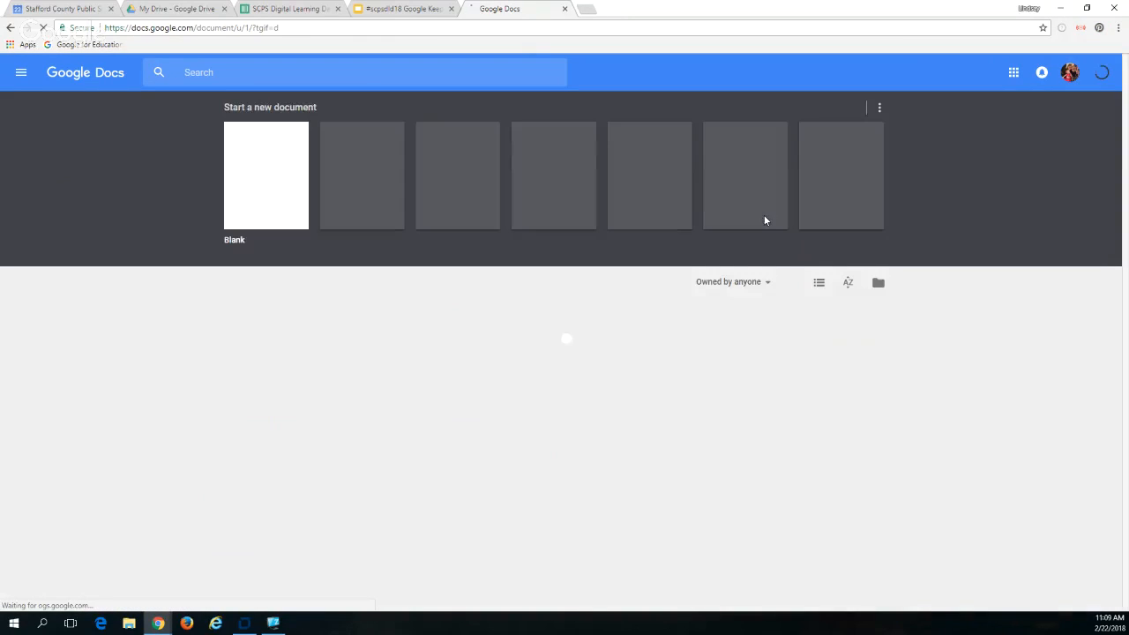
{"action": "left_click", "coordinate": [284, 169]}
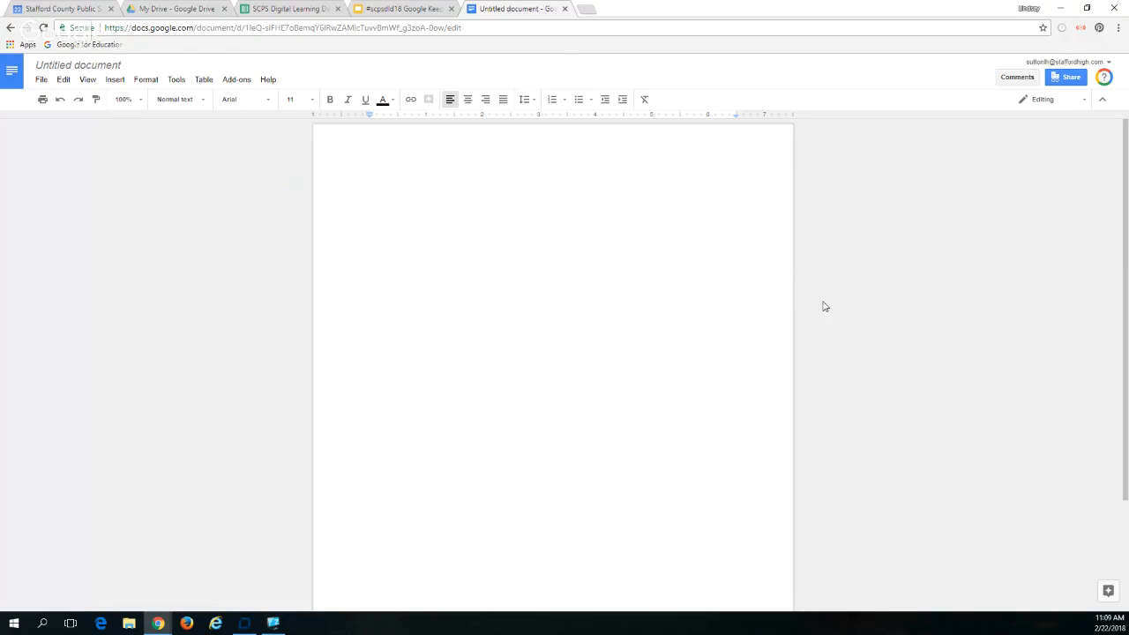
Open the Keep notepad beside the blank document and add the Works Cited note to the document
{"action": "left_click", "coordinate": [184, 82]}
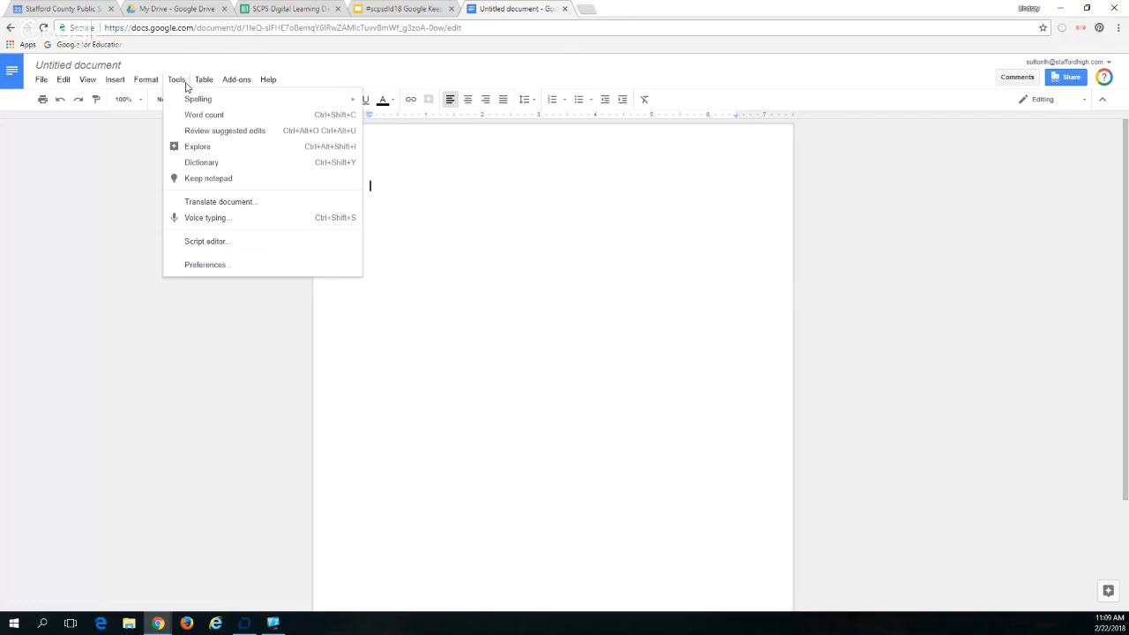
{"action": "left_click", "coordinate": [194, 180]}
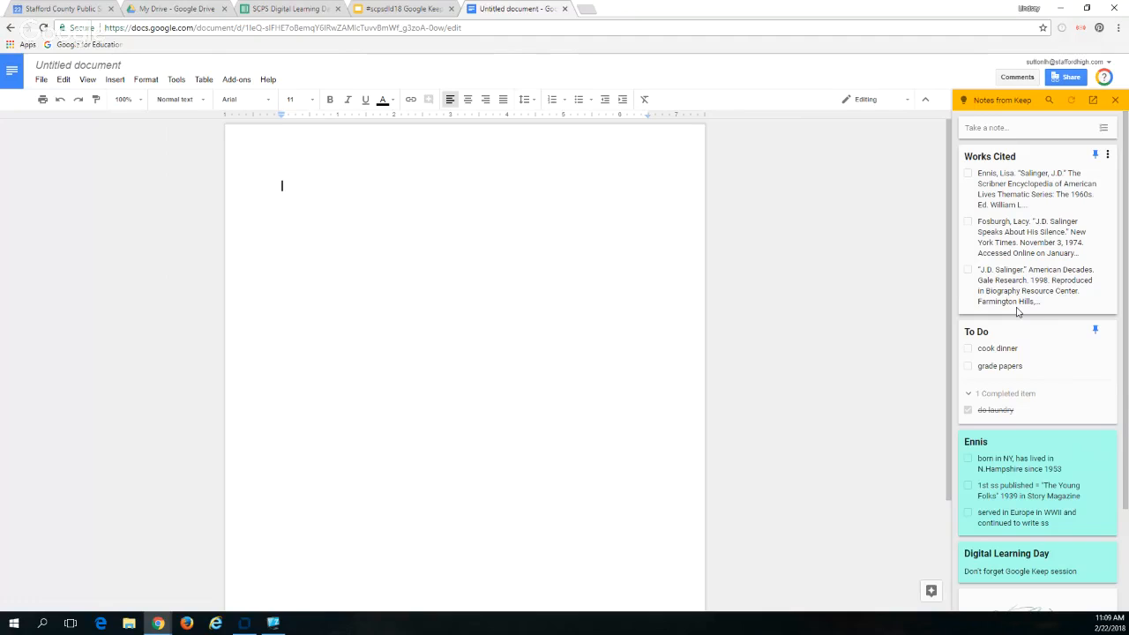
{"action": "left_click", "coordinate": [1110, 157]}
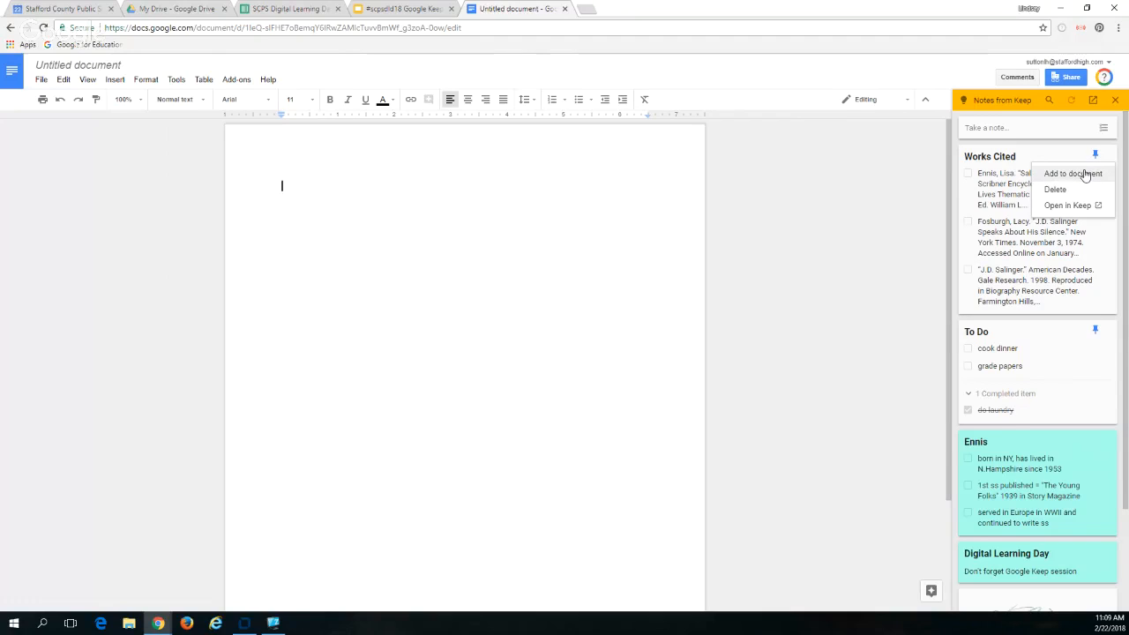
{"action": "left_click", "coordinate": [1085, 175]}
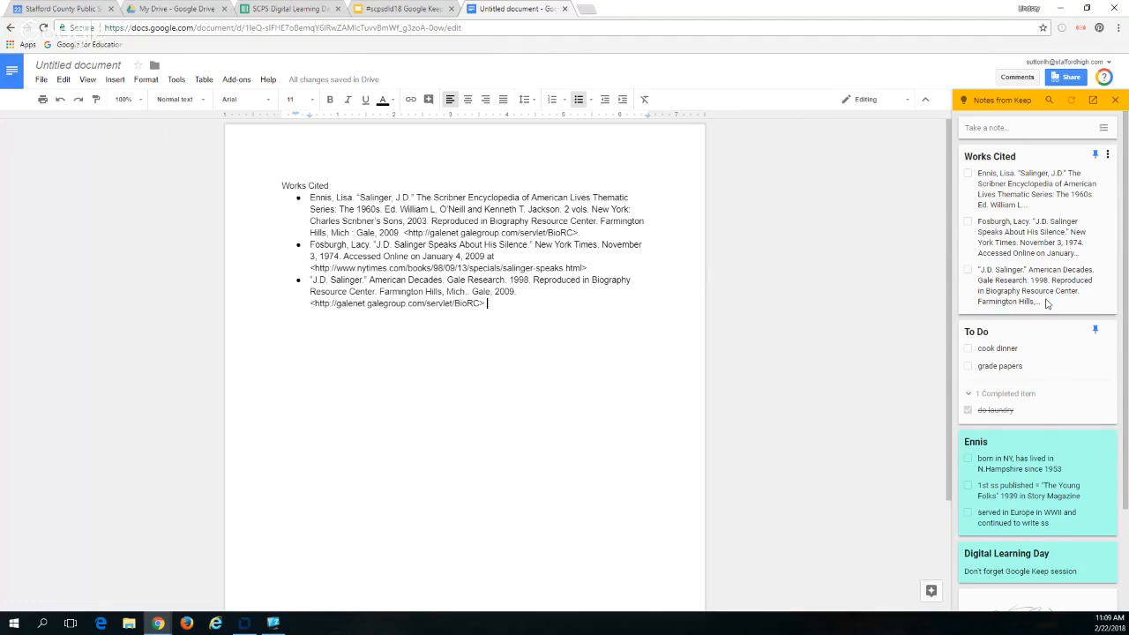
{"action": "scroll", "coordinate": [1047, 303], "scroll_direction": "down", "scroll_amount": 3}
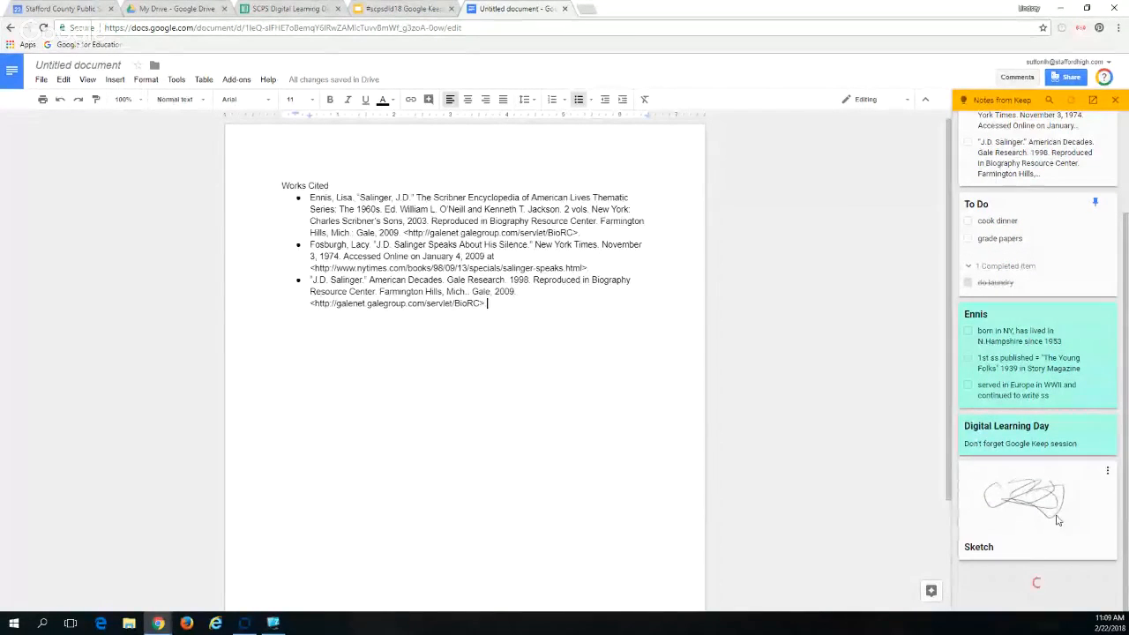
{"action": "scroll", "coordinate": [1047, 347], "scroll_direction": "up", "scroll_amount": 3}
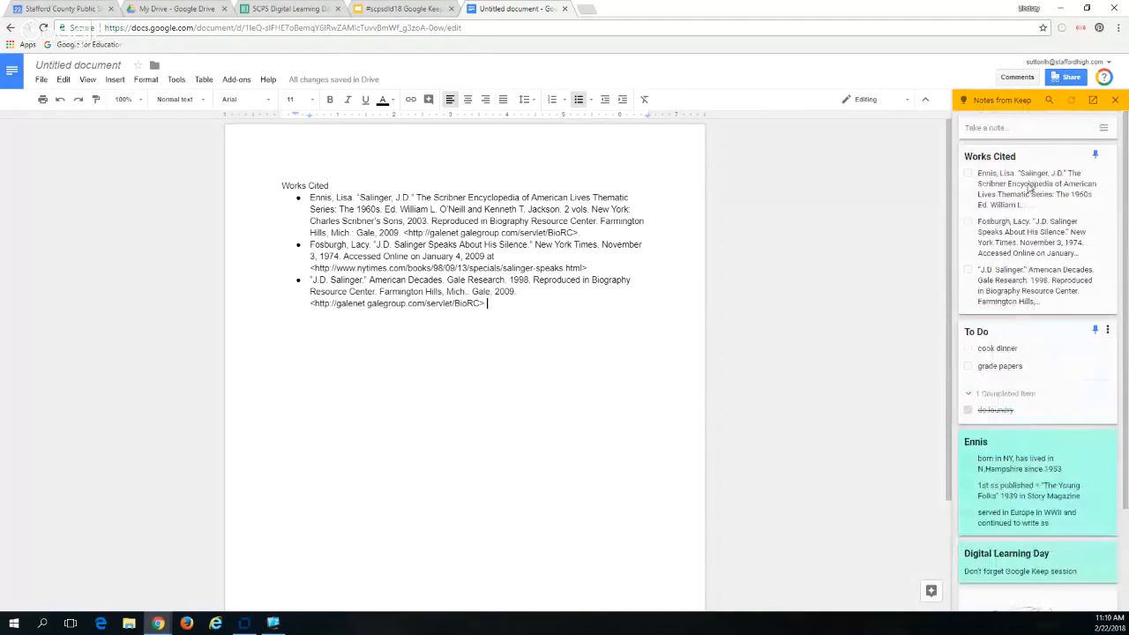